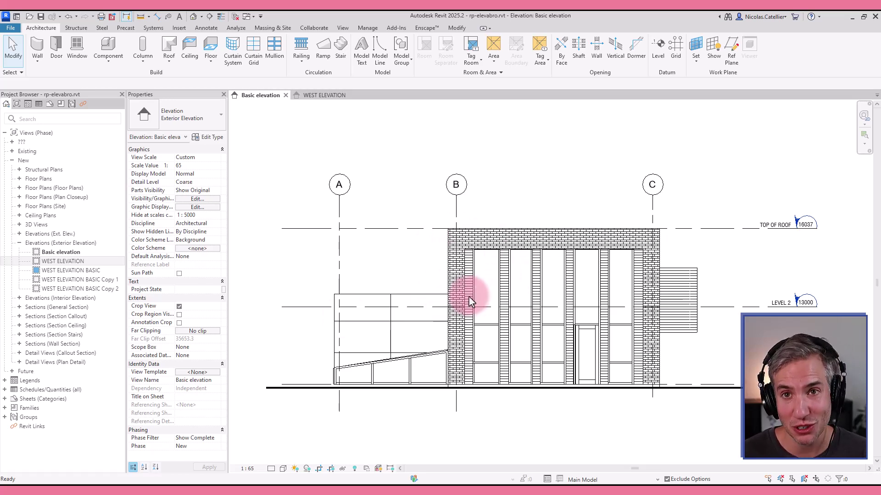
Step: Compare the Basic elevation view with the WEST ELEVATION view, ending on Basic elevation
click(324, 97)
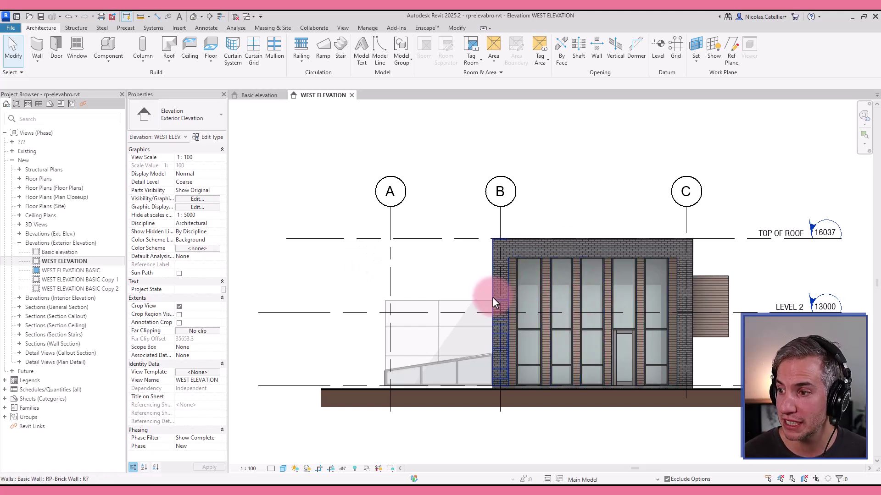
click(260, 96)
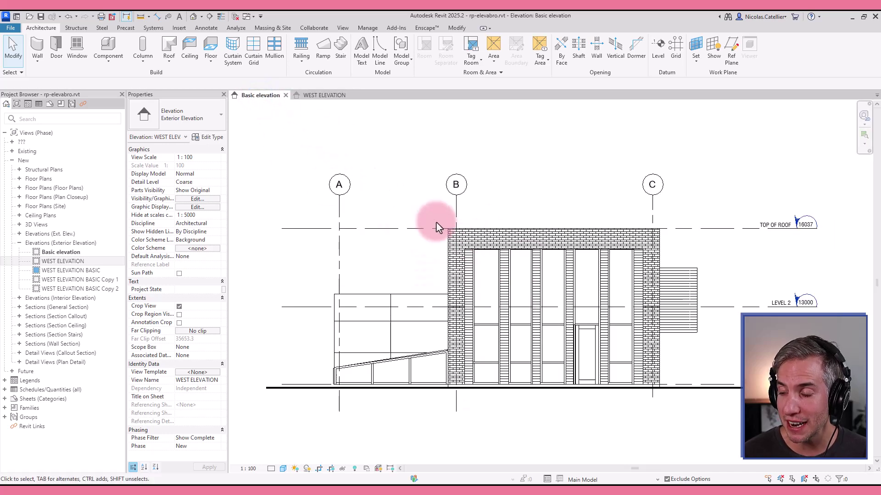
click(306, 94)
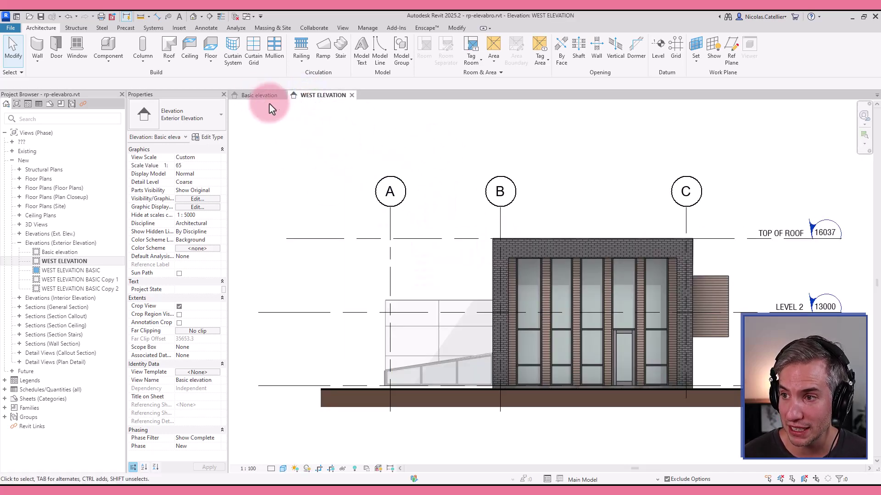
click(258, 96)
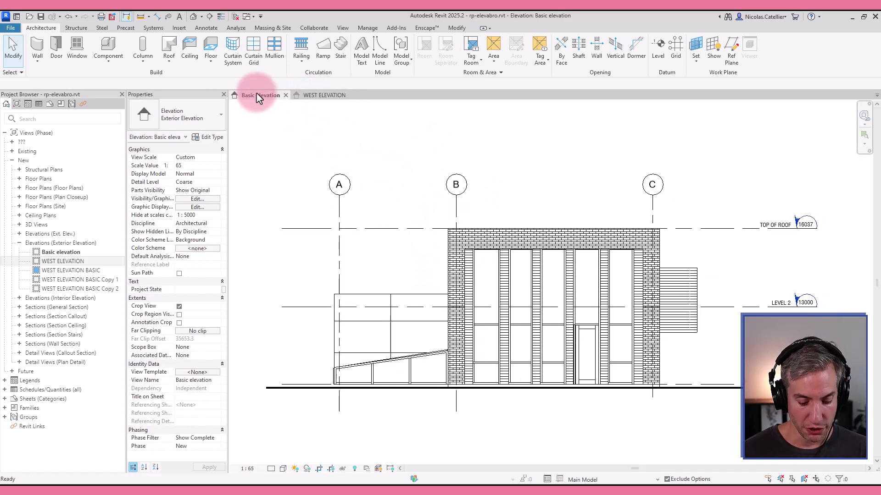
Step: In the Basic elevation's graphic display options, apply 5 - 0.7mm silhouettes and turn on smooth lines with anti-aliasing
click(283, 469)
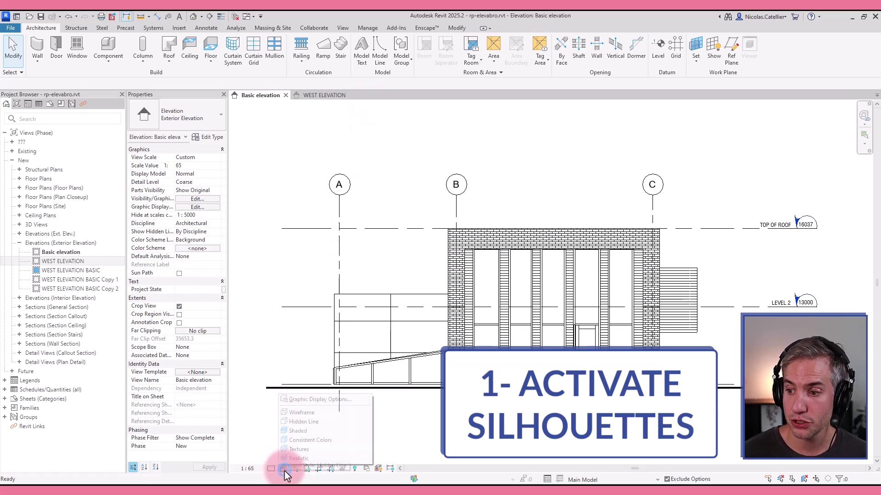
click(306, 399)
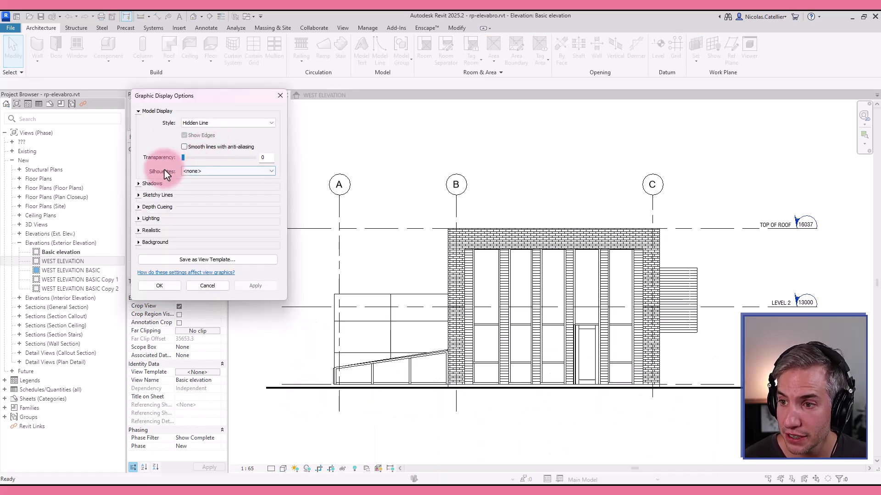
click(200, 177)
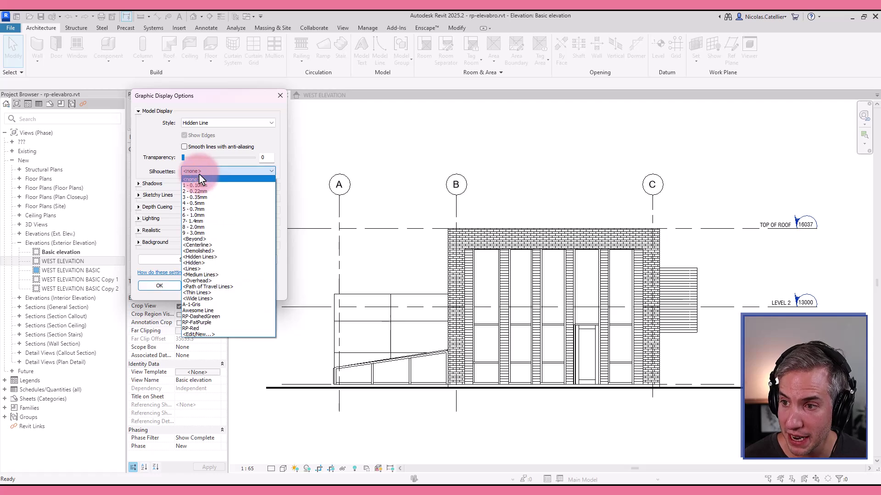
click(210, 210)
click(255, 288)
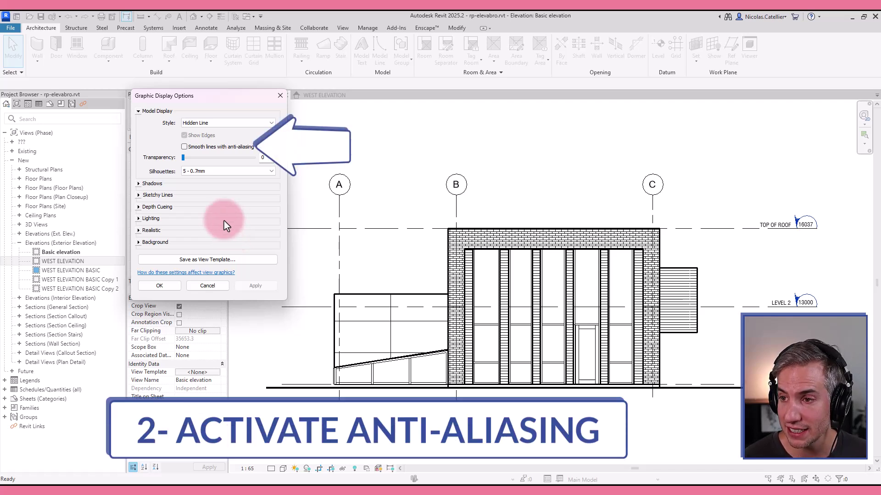
click(185, 147)
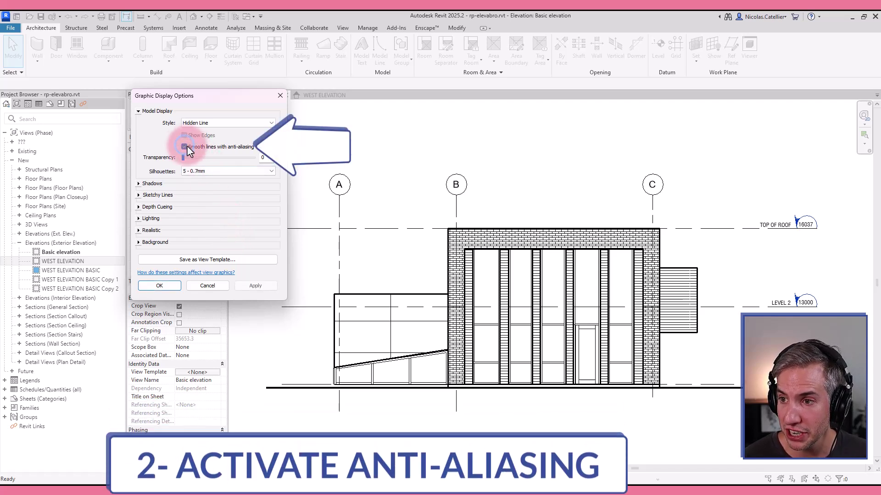
click(262, 288)
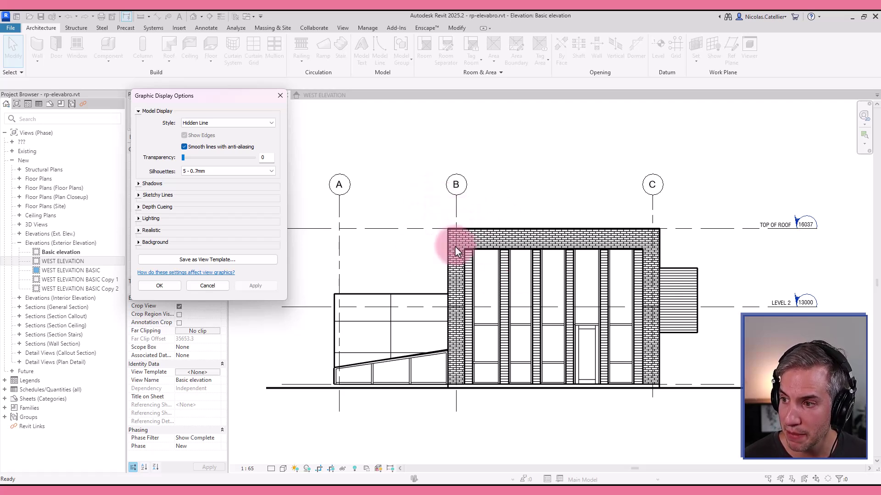
Step: Enable cast shadows for the Basic elevation, then switch them off and back on to compare the effect
click(138, 184)
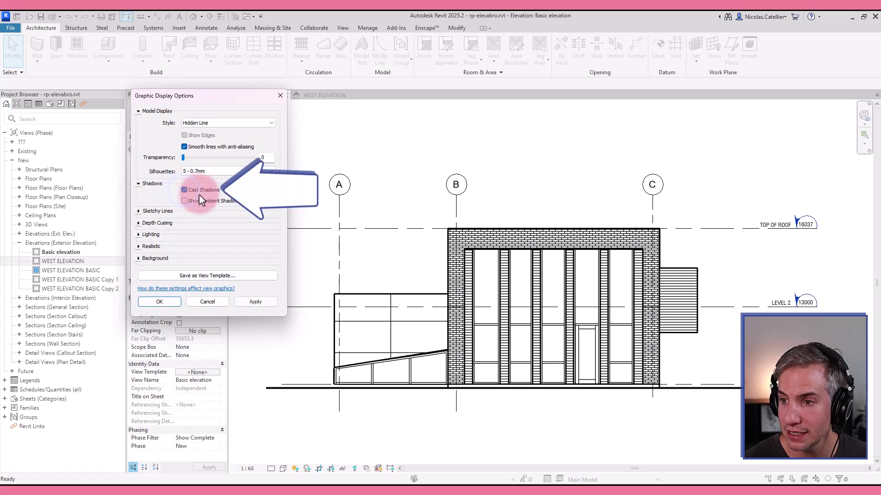
click(184, 190)
click(158, 301)
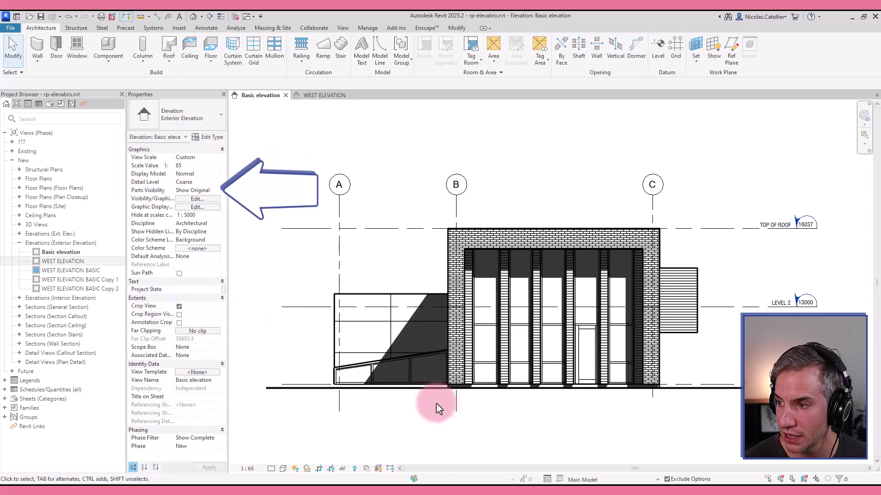
click(308, 469)
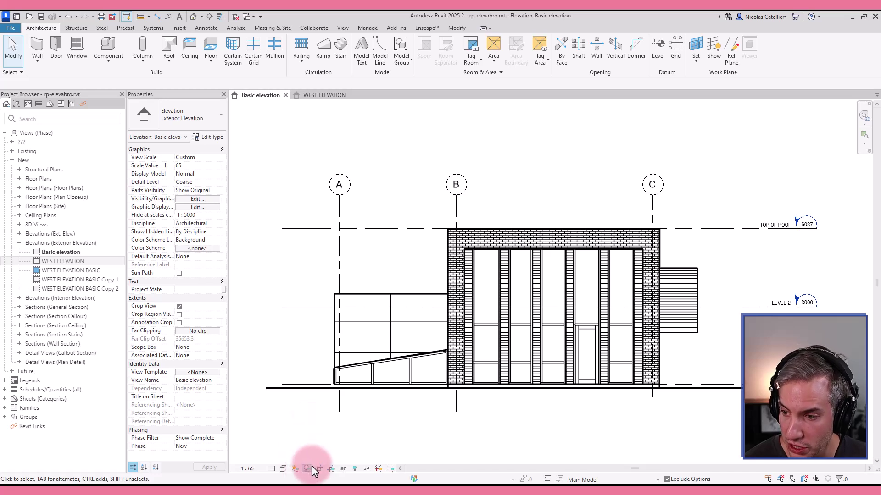
click(307, 469)
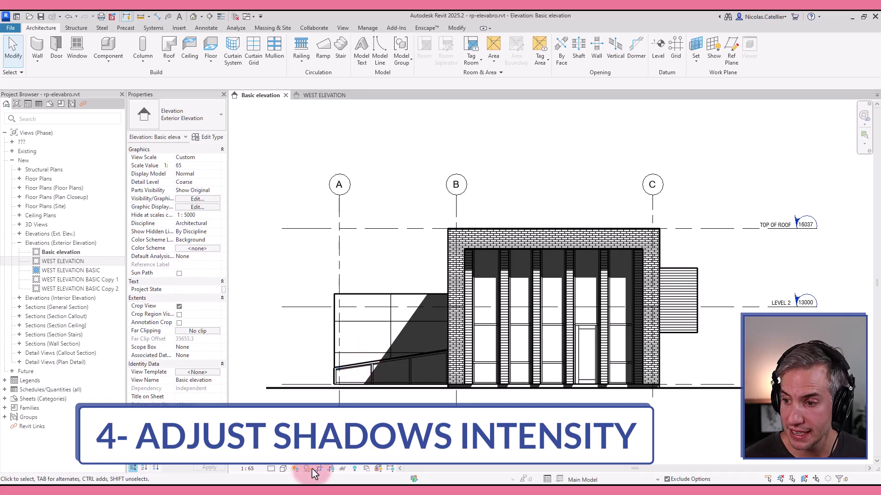
Step: Lower the shadow intensity in the elevation's lighting settings to make the cast shadows light grey
click(283, 468)
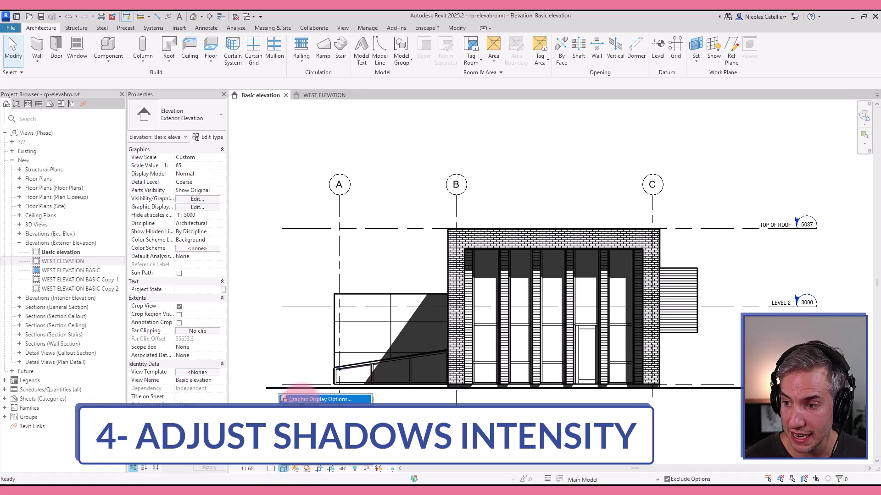
click(303, 399)
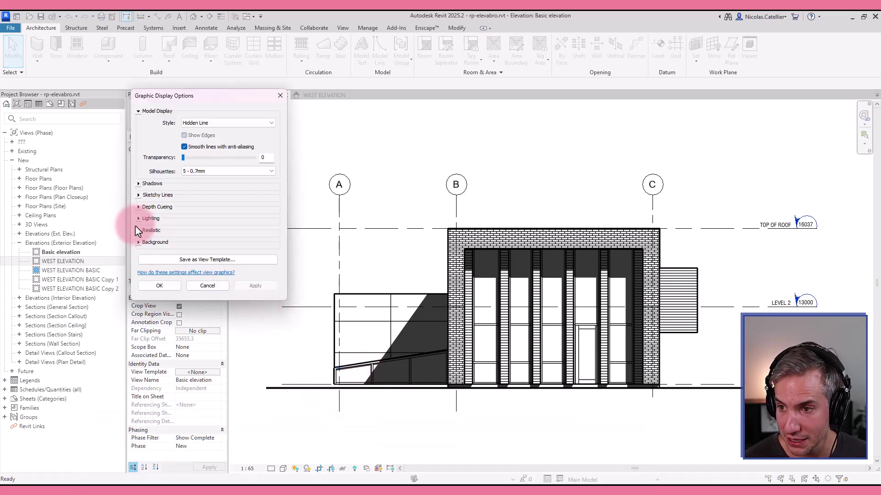
click(147, 219)
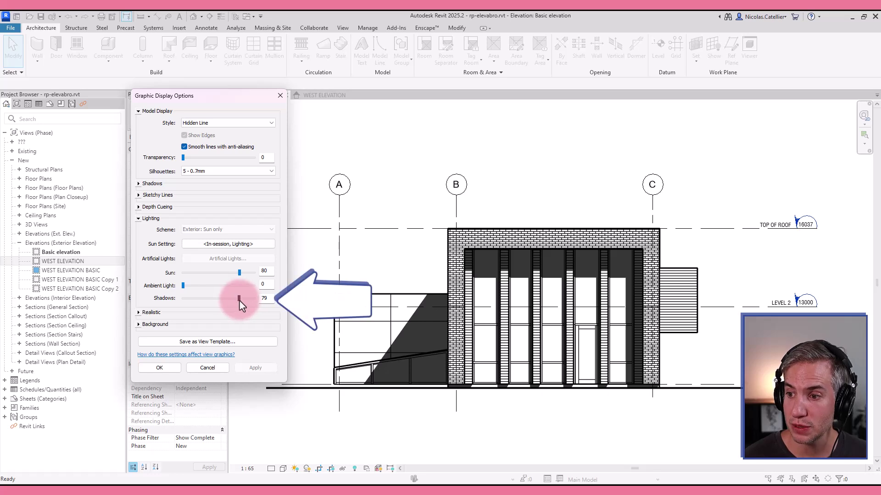
drag(238, 299, 200, 302)
click(256, 367)
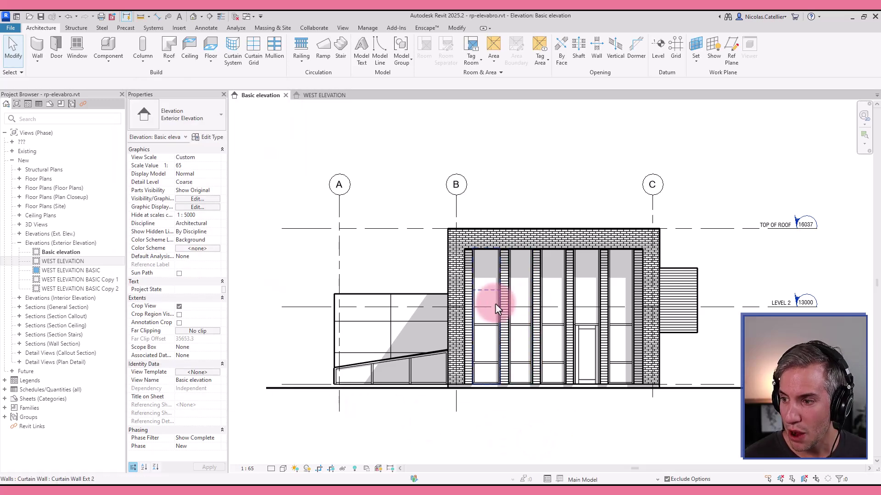
Step: Turn on depth cueing with Show Depth for the Basic elevation and accept the graphic display options
click(283, 469)
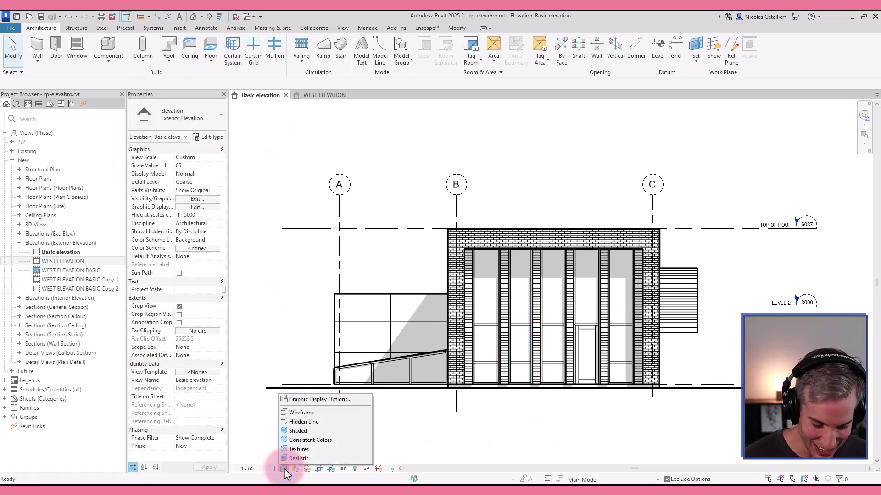
click(294, 400)
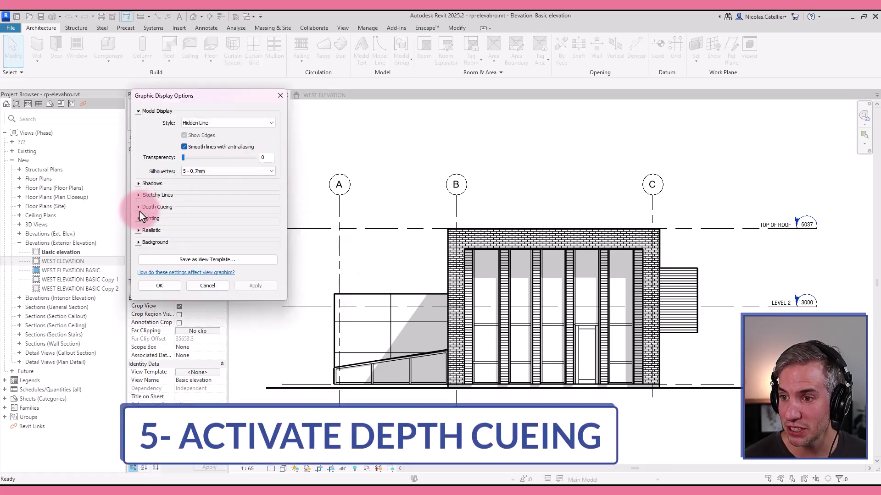
click(138, 207)
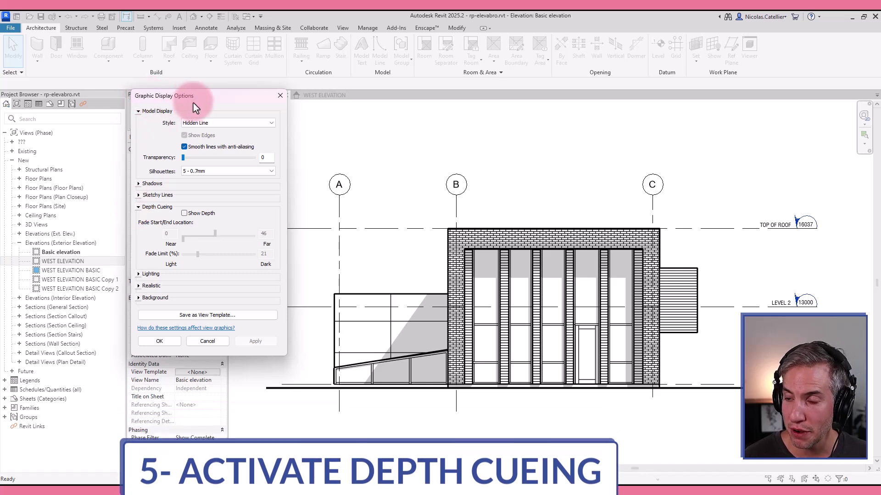
click(184, 214)
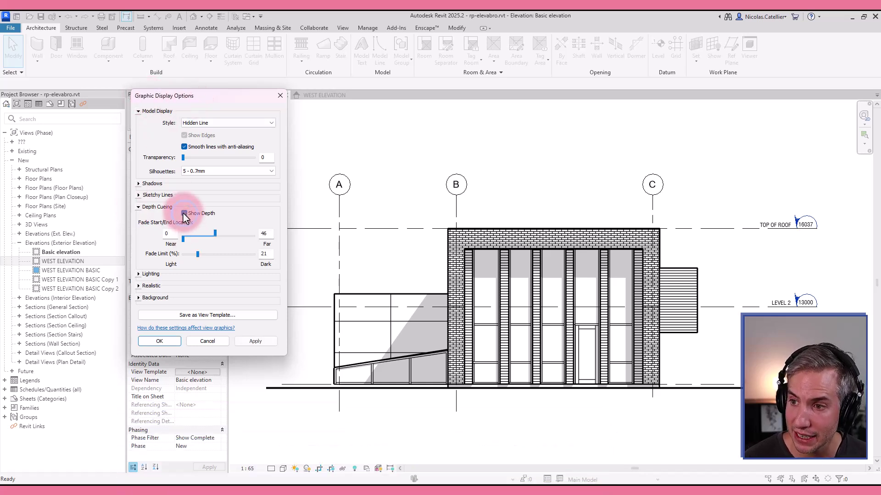
click(266, 345)
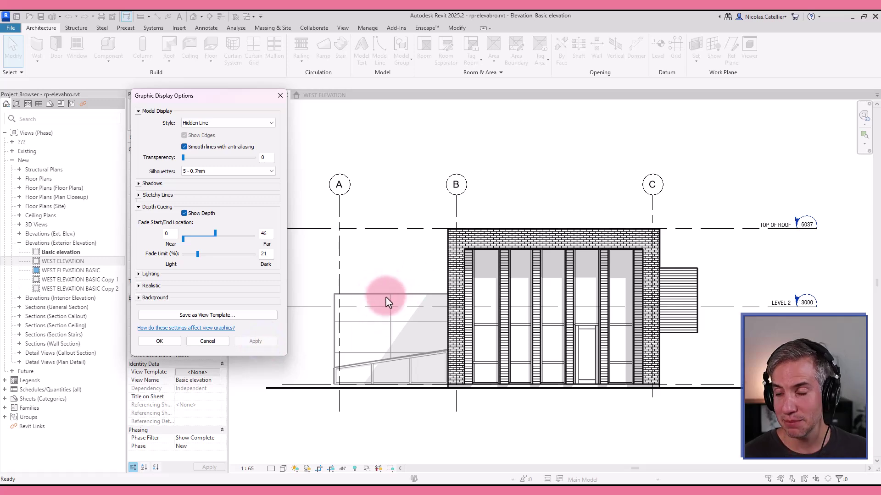
click(162, 341)
Step: Examine the set-back volume beside the main building in the default 3D view, then return to the Basic elevation
click(343, 28)
click(314, 48)
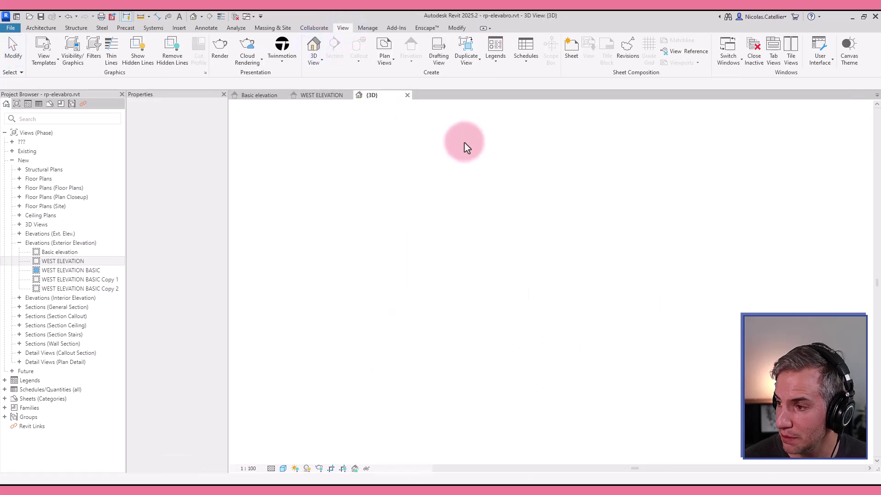
scroll(458, 303, up, 4)
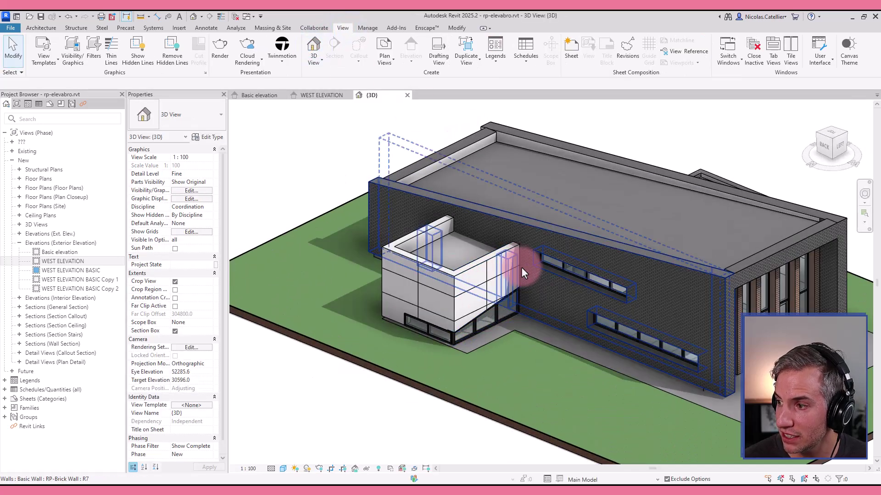
click(325, 97)
click(261, 96)
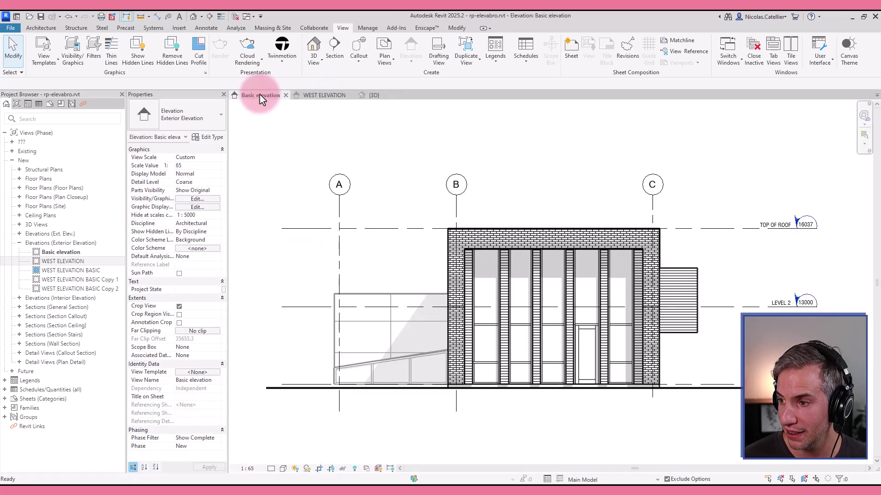
Step: Adjust the depth cueing's far fade location, trying 56 first, and apply 42 as the final value
click(283, 468)
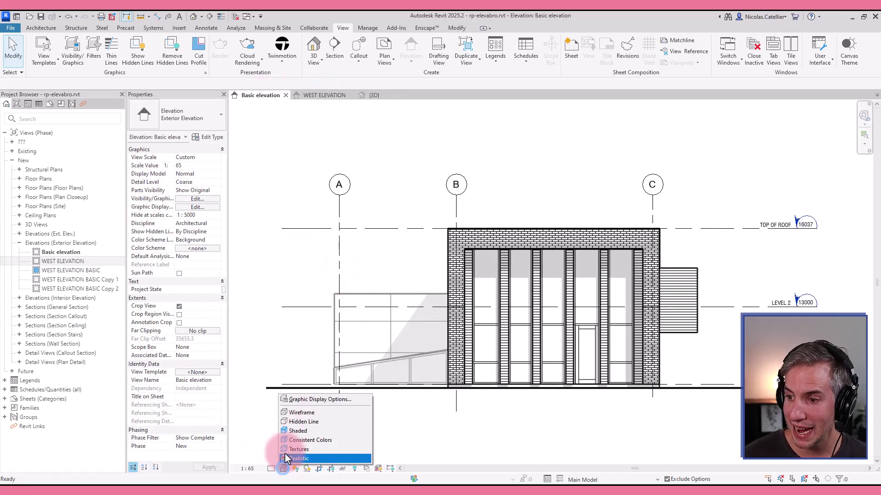
click(303, 400)
click(138, 207)
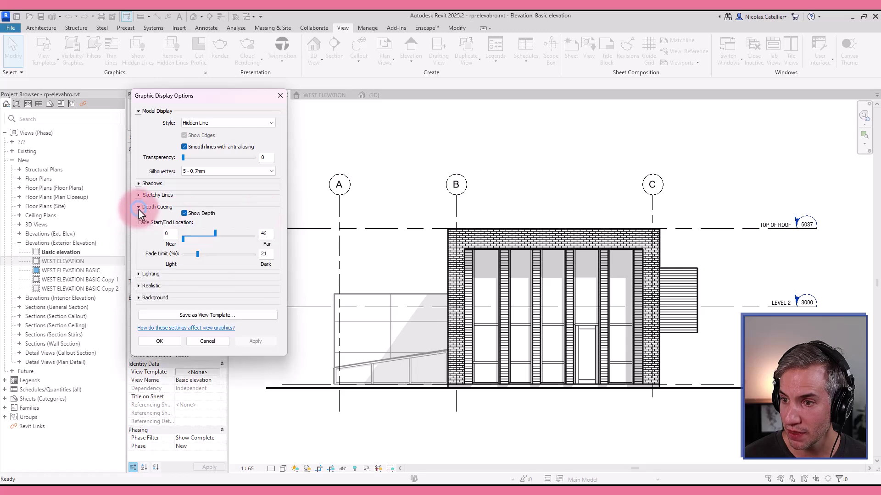
click(213, 236)
click(253, 343)
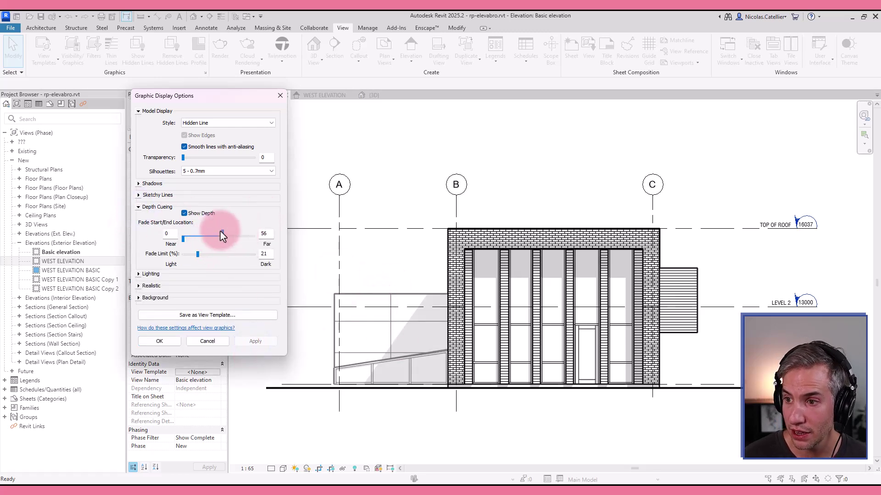
drag(220, 235, 213, 234)
click(258, 343)
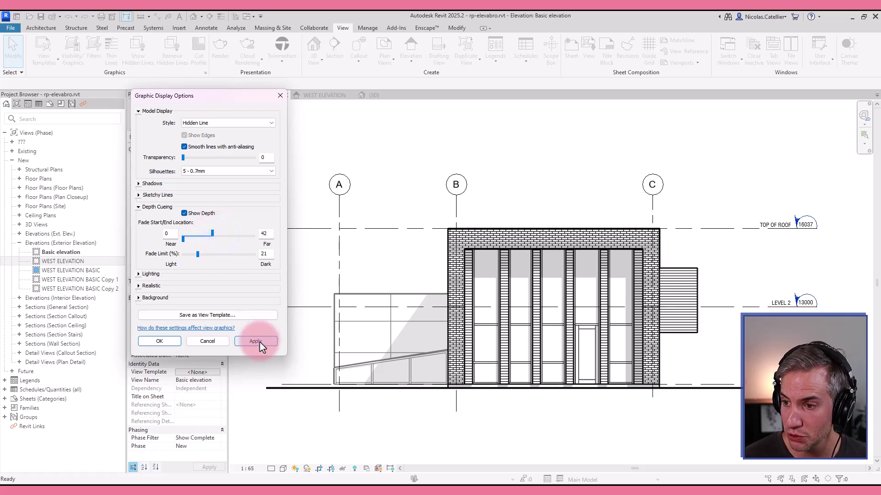
click(576, 261)
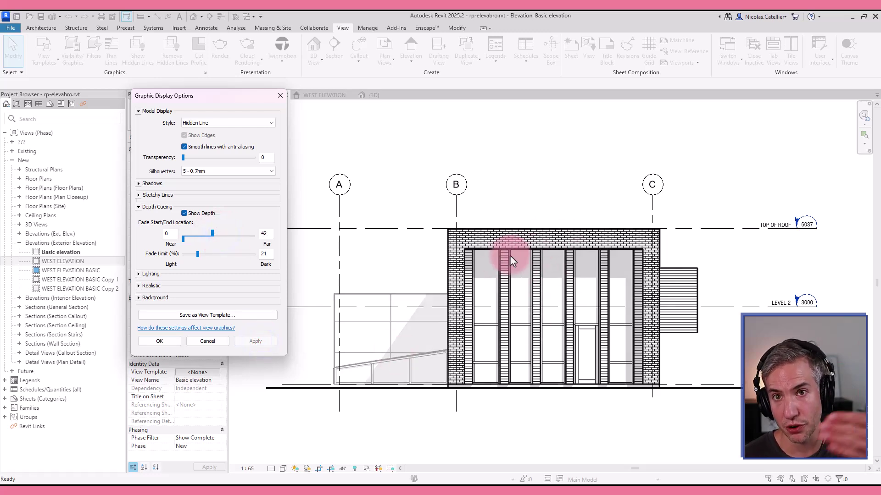
Step: Set the depth cueing fade limit to 32% and accept the graphic display options
mouse_move(197, 254)
mouse_down()
mouse_move(222, 256)
mouse_move(206, 257)
mouse_up()
click(253, 341)
click(224, 253)
click(255, 342)
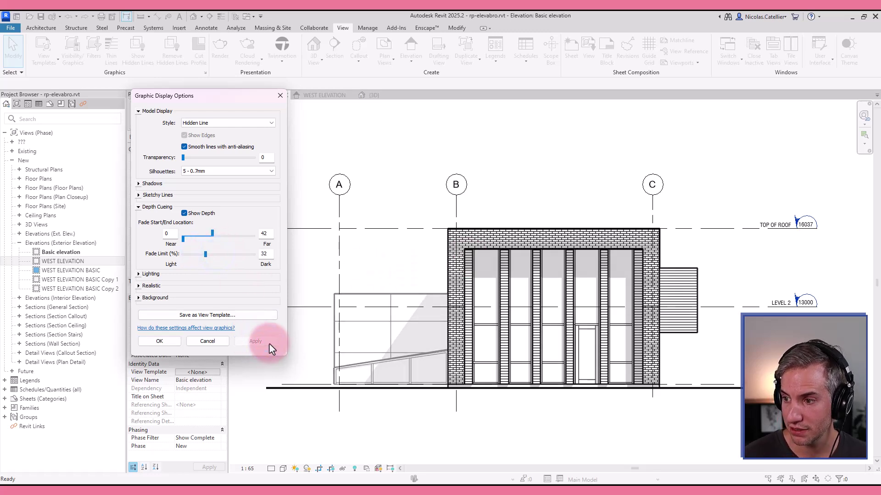
click(427, 311)
key(Return)
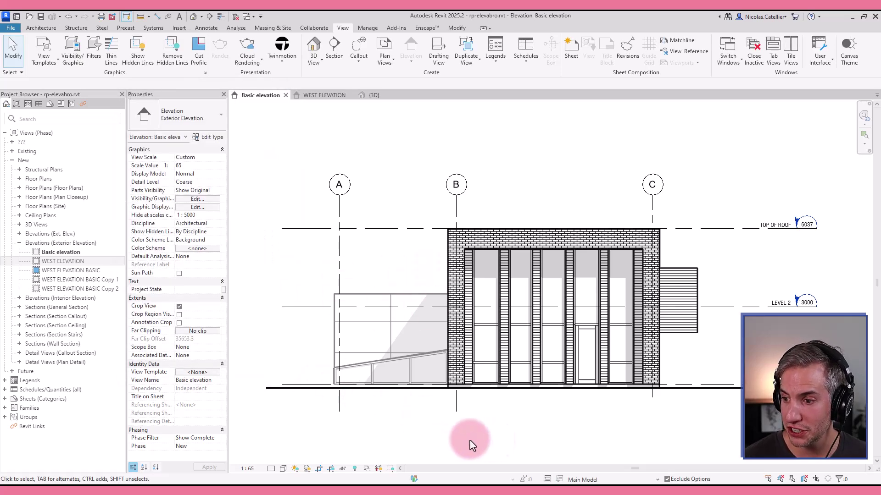
Step: Switch the Basic elevation's shadows off and back on to compare the appearance with depth cueing
click(307, 468)
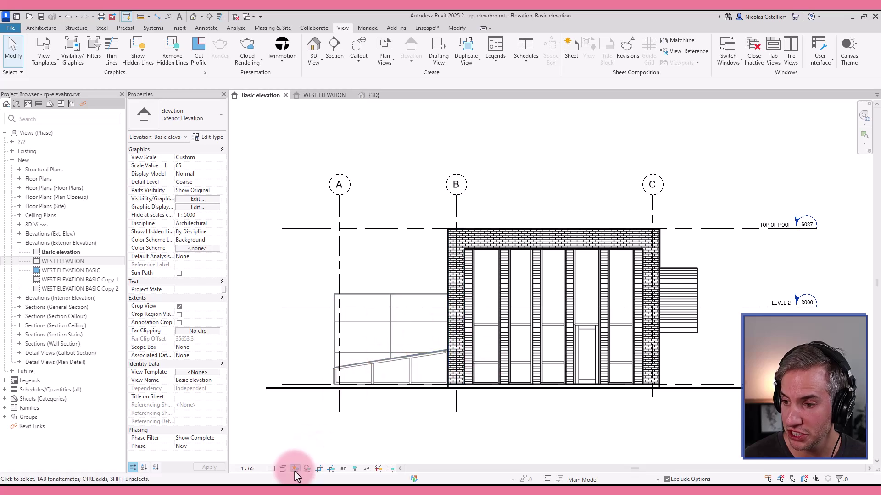
click(307, 468)
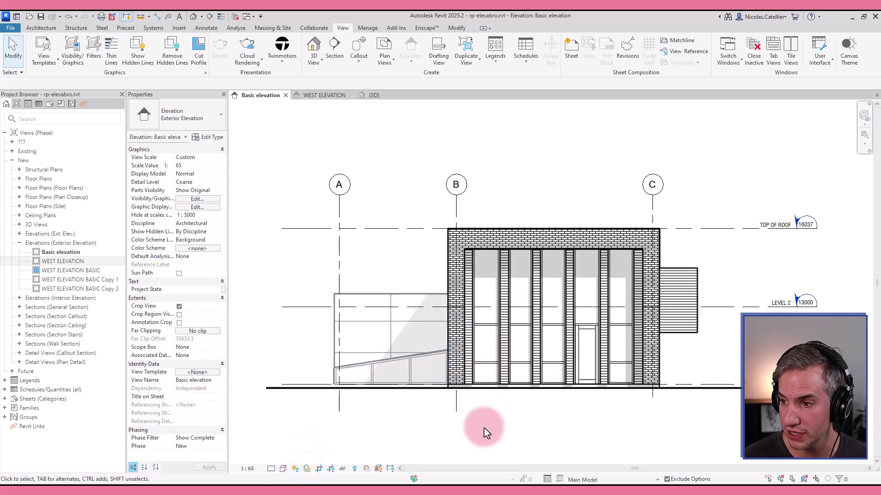
Step: Try ambient shadows on the hidden-line Basic elevation, applying them on and off to compare, and accept with them off
click(283, 468)
click(285, 400)
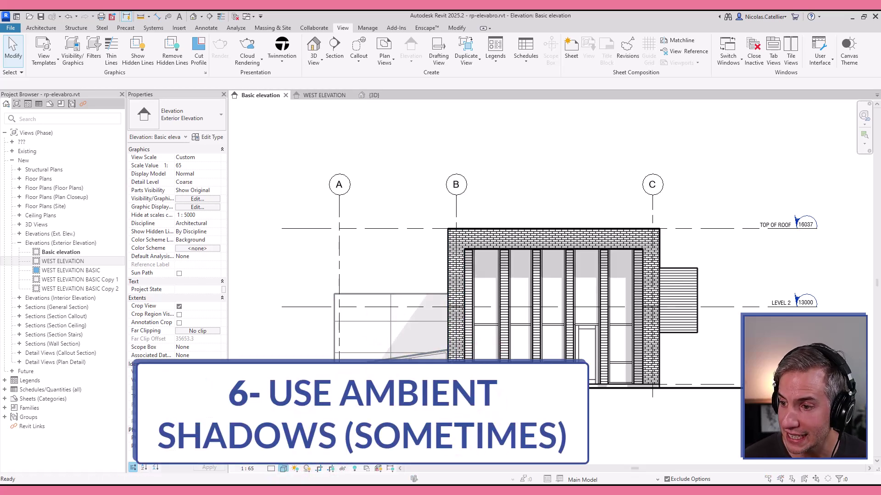
click(138, 183)
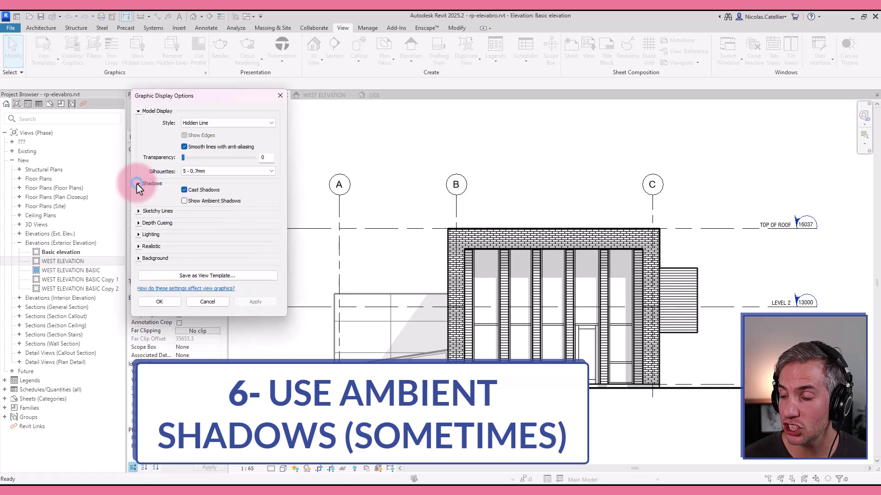
click(184, 200)
click(255, 301)
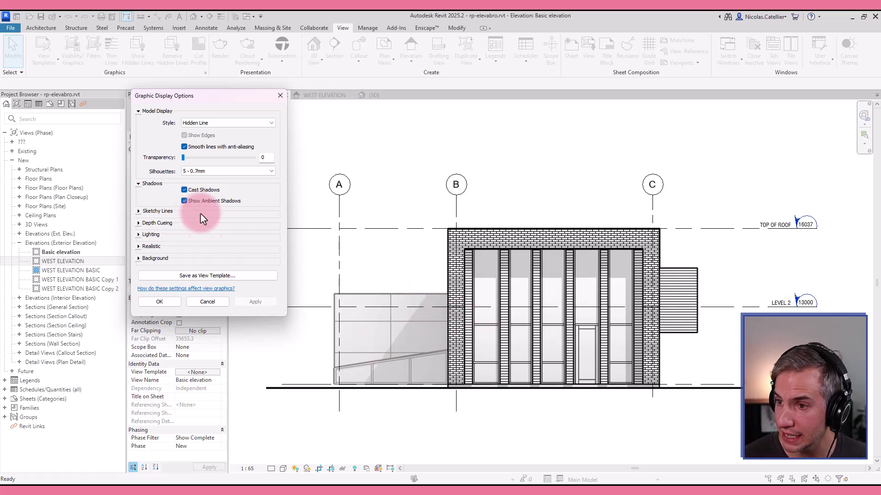
click(225, 202)
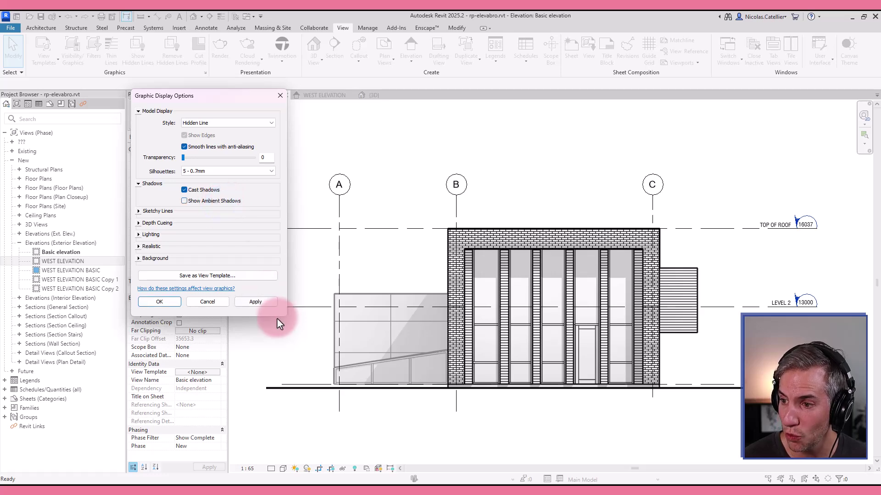
click(267, 306)
click(159, 301)
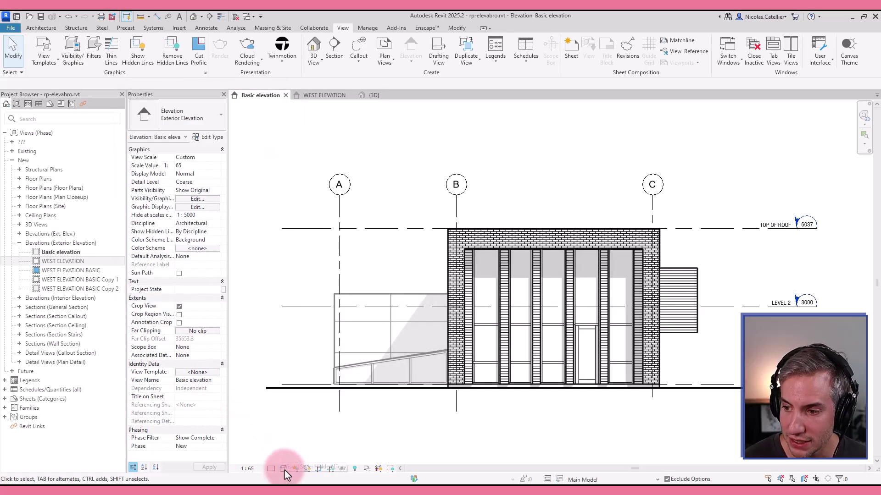
Step: Set the Basic elevation's visual style to Consistent Colors
click(284, 468)
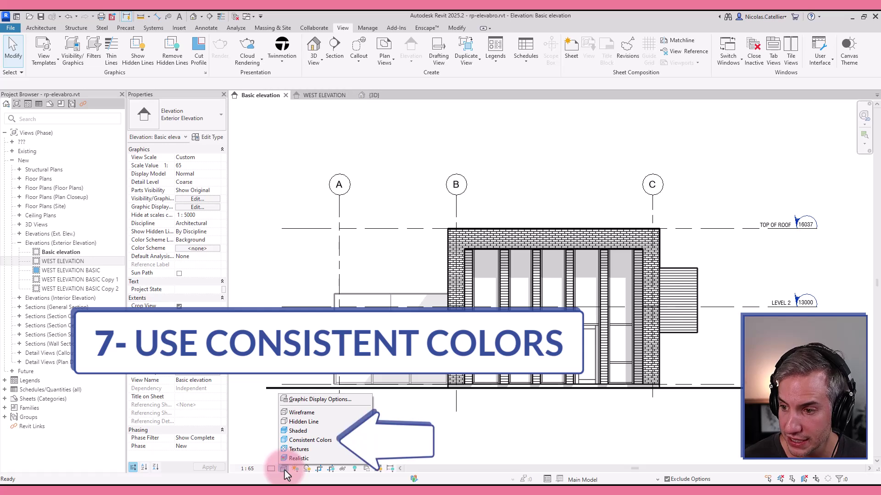
click(303, 440)
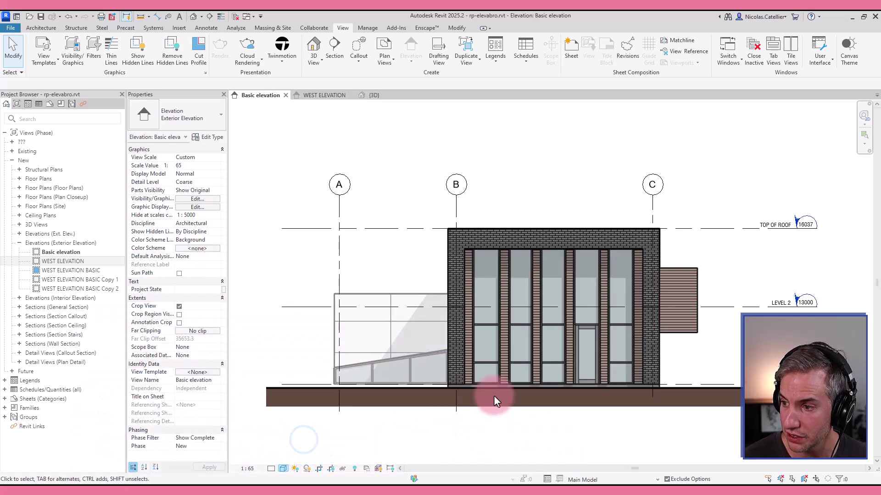
click(423, 444)
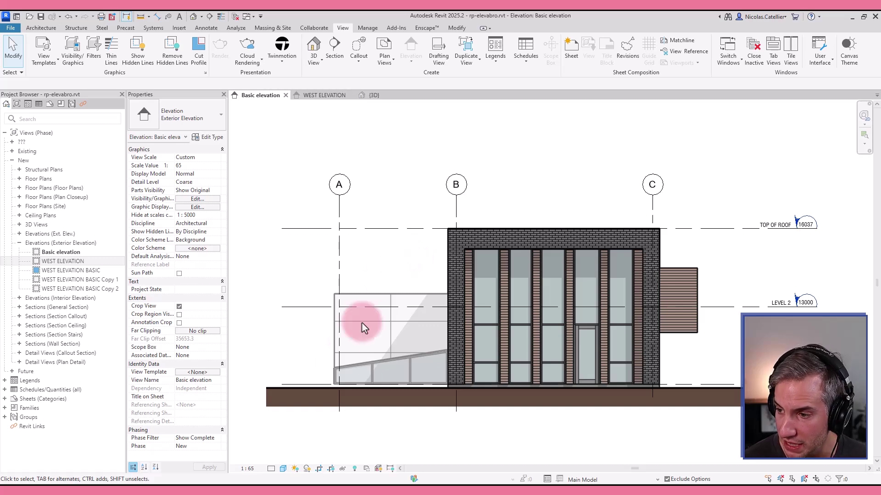
Step: Turn on ambient shadows for the Basic elevation in its graphic display options and accept
click(283, 468)
click(313, 396)
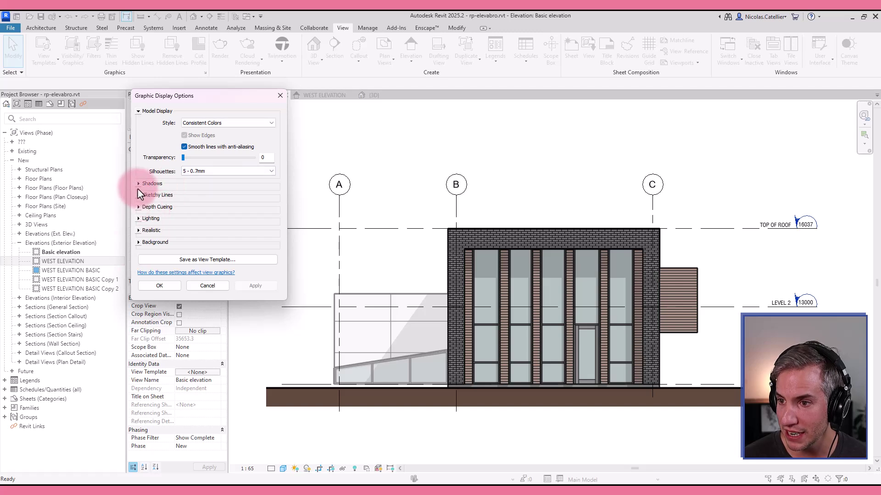
click(138, 184)
click(183, 201)
click(255, 302)
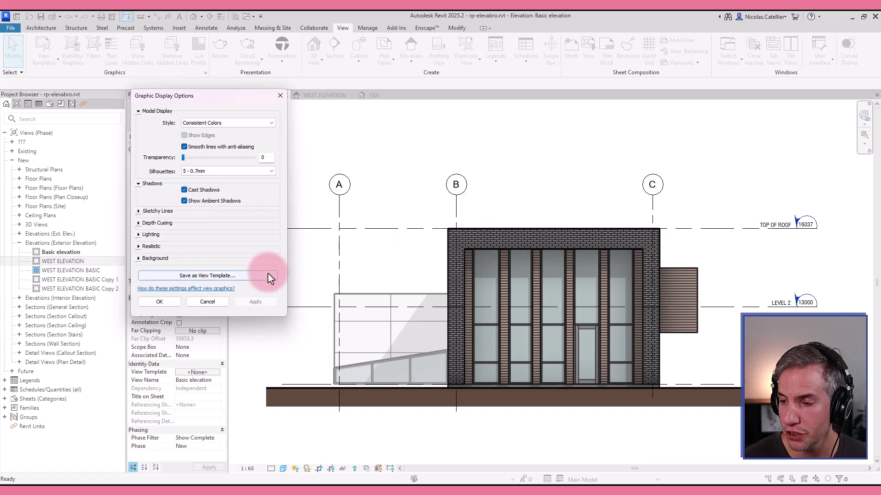
click(162, 302)
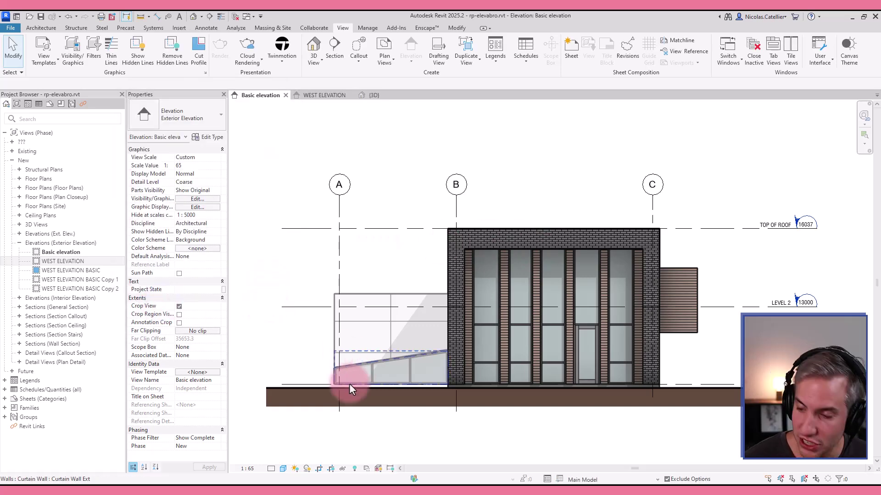
Step: Override the vertical edges of a wood wall strip between the windows using Linework with the 2 - 0.22mm line style
click(456, 29)
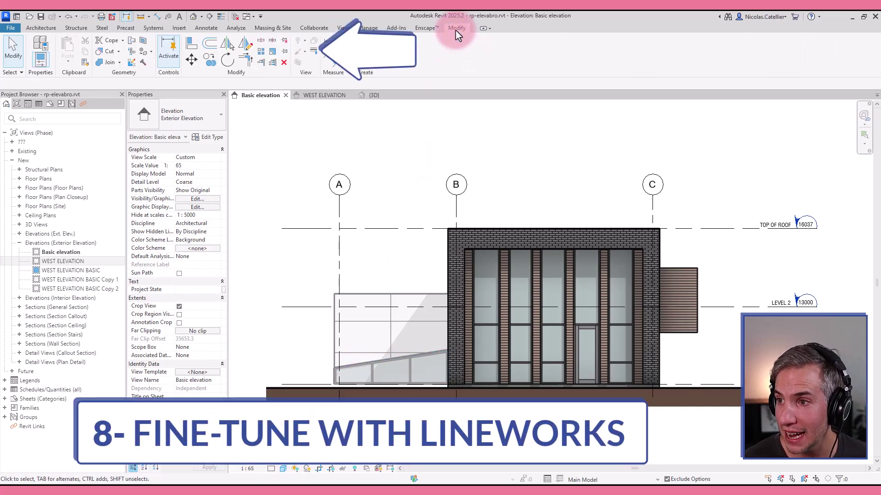
click(315, 54)
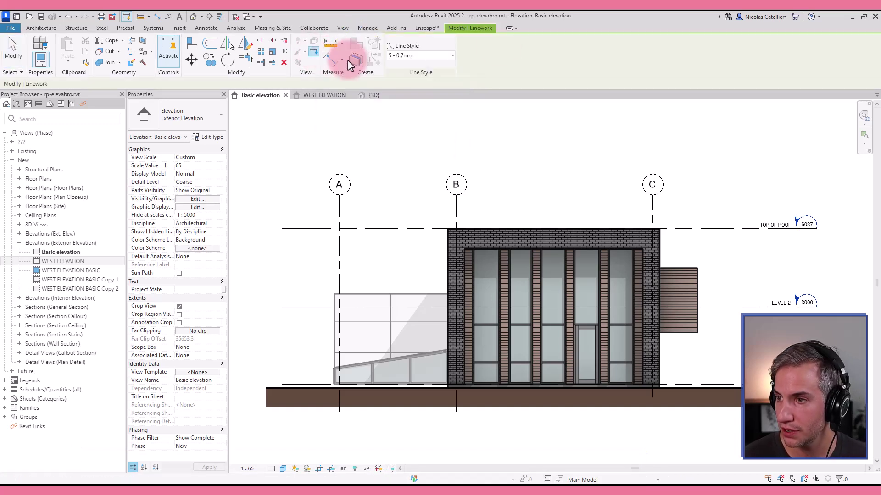
click(404, 56)
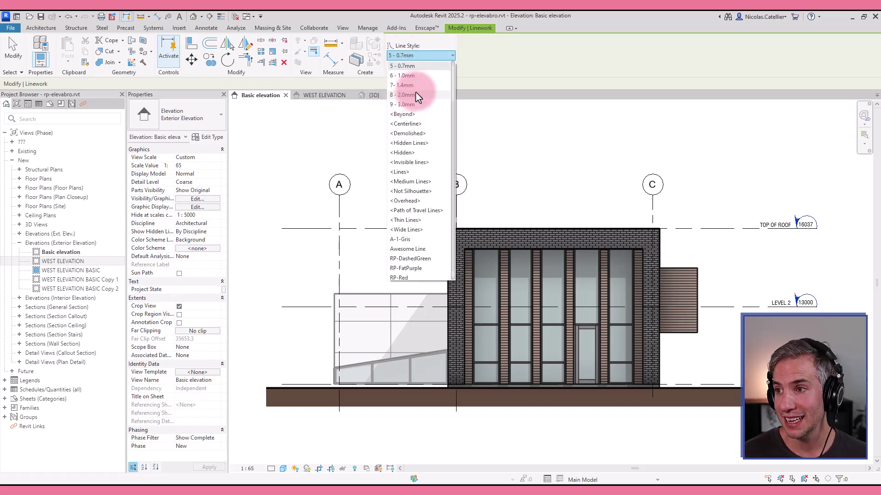
scroll(419, 101, up, 2)
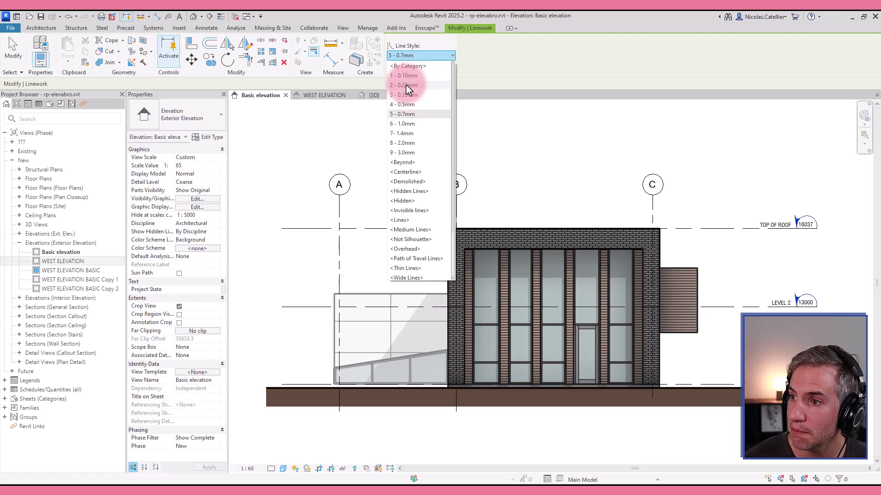
click(410, 88)
scroll(503, 257, up, 8)
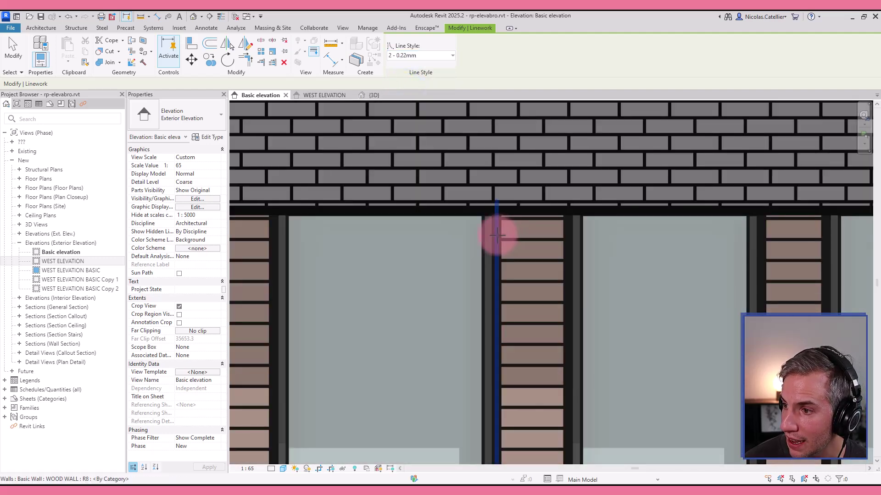
click(497, 236)
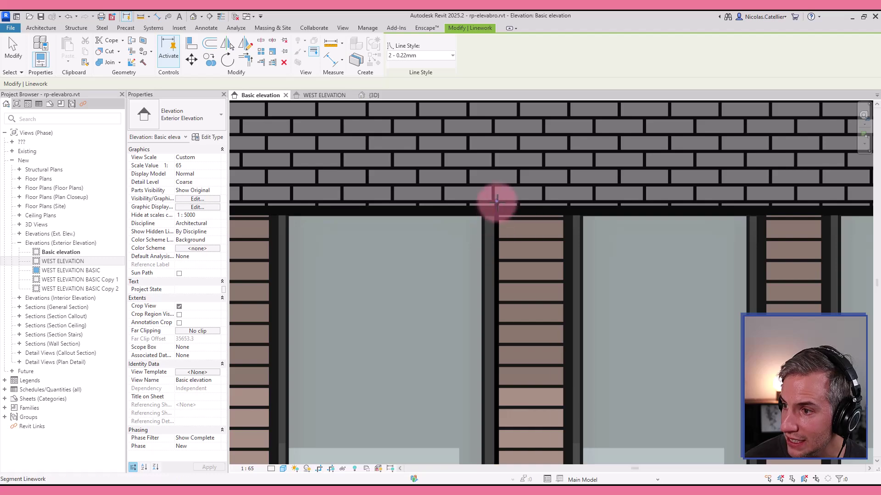
click(498, 203)
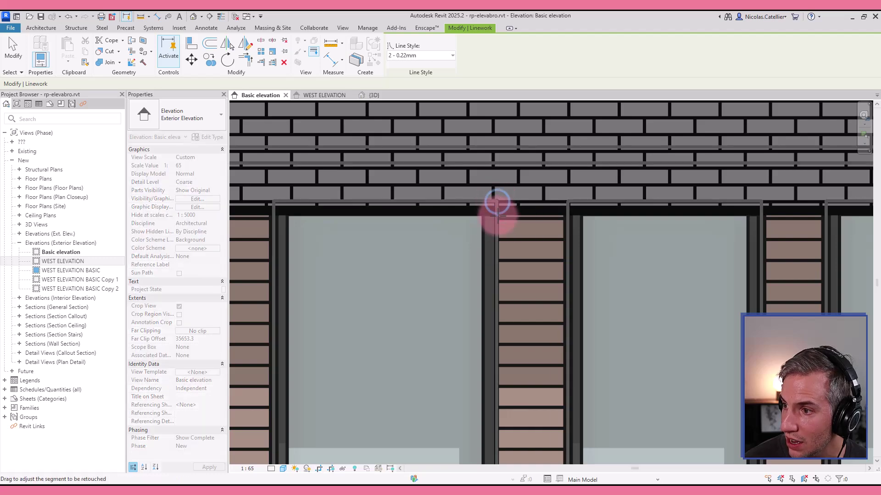
click(571, 238)
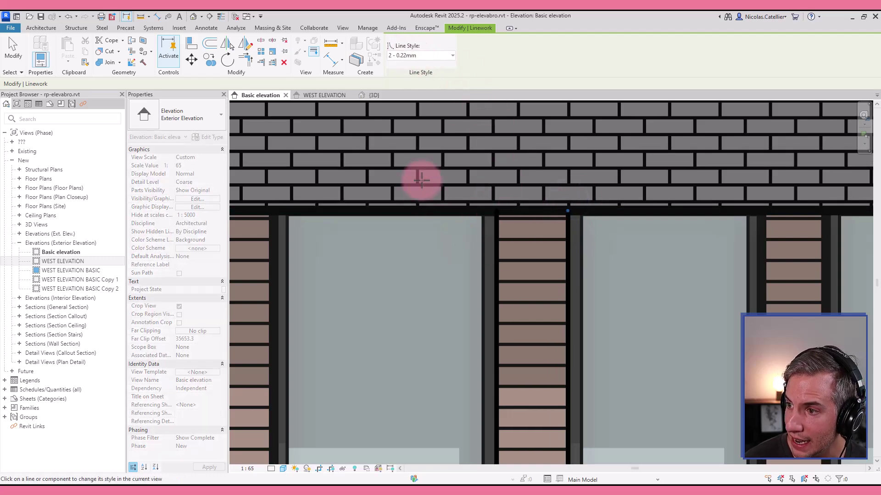
Step: Apply the 2 - 0.22mm Linework style to the vertical edges of more wood wall strips along the glazed facade
scroll(418, 177, down, 3)
scroll(463, 253, up, 2)
scroll(477, 353, up, 4)
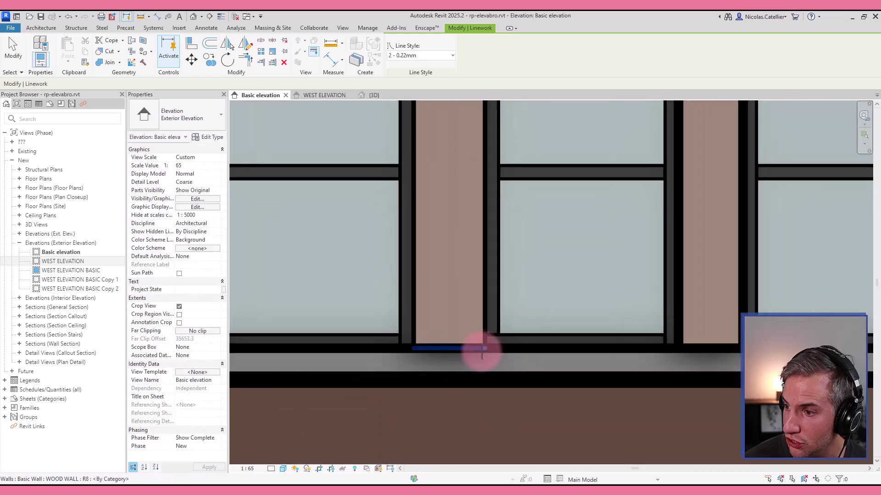
scroll(480, 386, down, 3)
middle_drag(480, 385, 454, 378)
scroll(397, 158, up, 6)
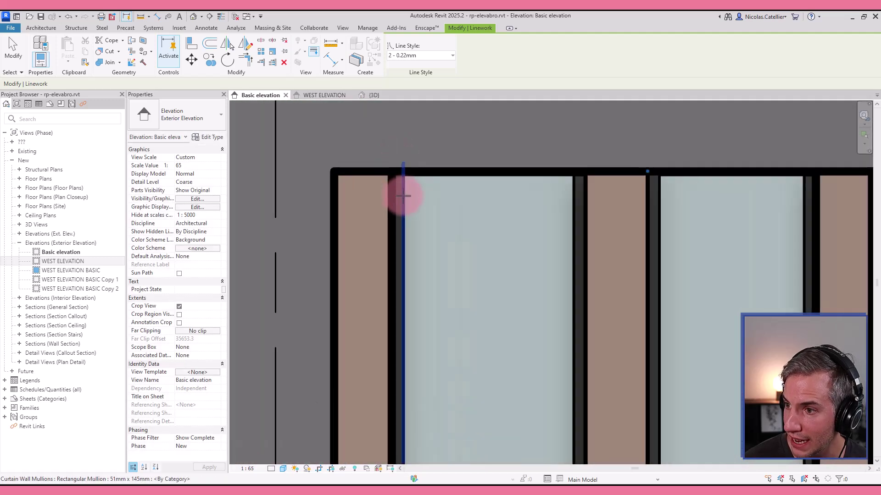
scroll(392, 151, up, 4)
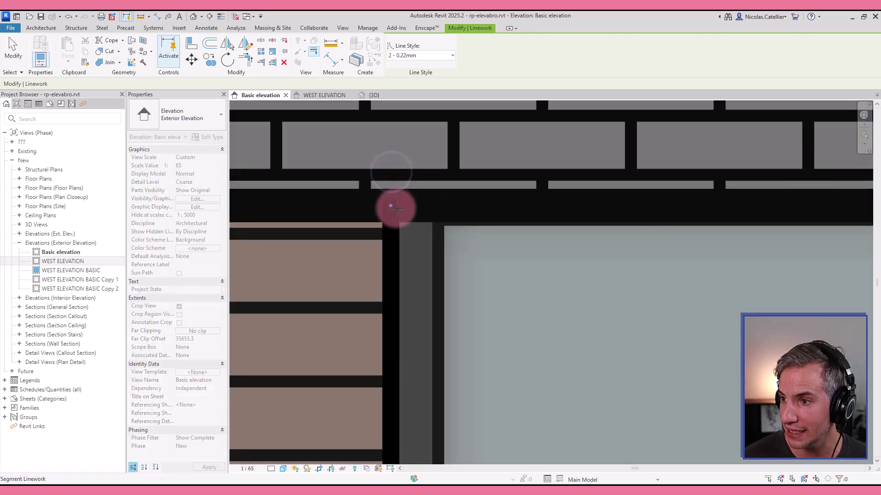
scroll(392, 204, down, 5)
scroll(449, 239, up, 5)
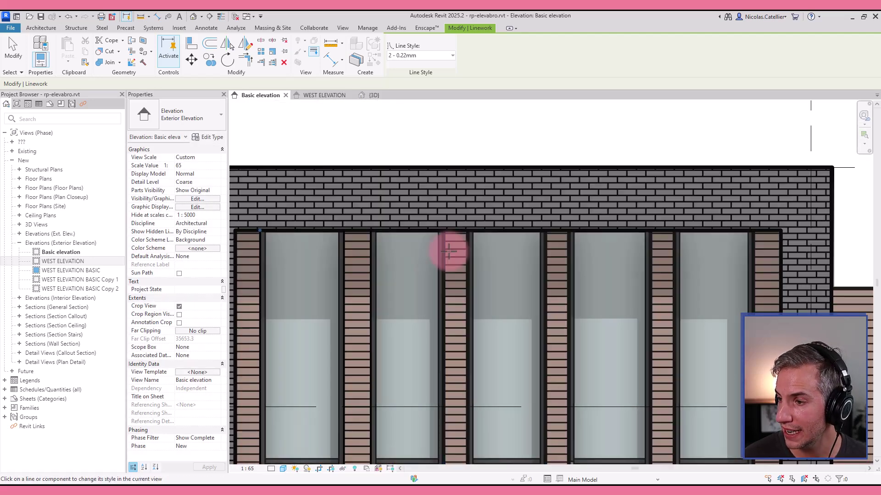
click(482, 210)
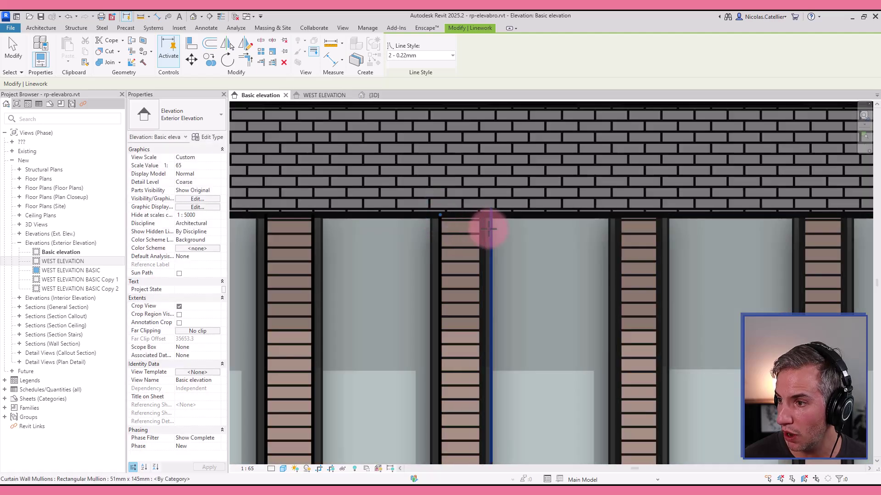
scroll(486, 211, down, 5)
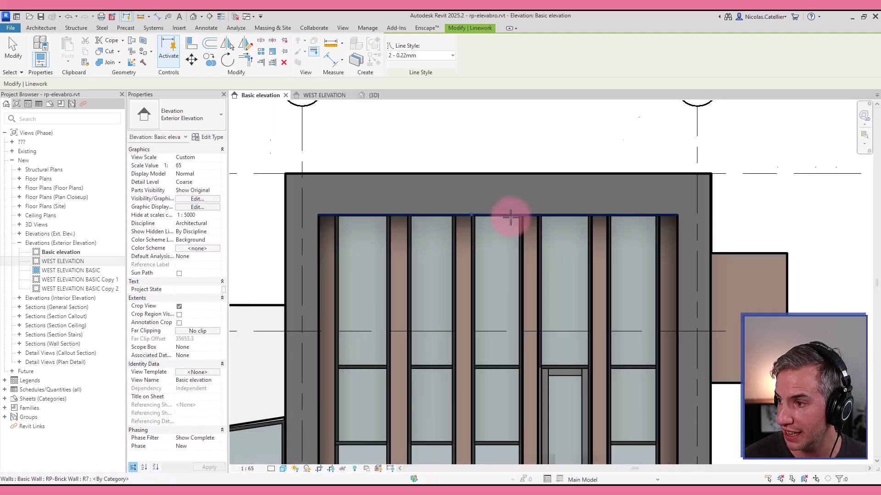
scroll(540, 295, down, 3)
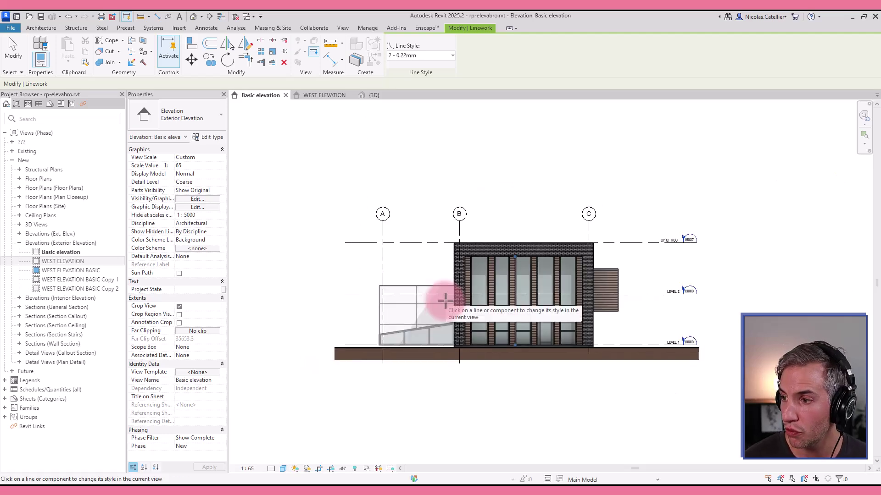
Step: Apply the 2 - 0.22mm Linework style to the top and outer side edges of the set-back aluminium wall and end Linework
scroll(407, 274, up, 3)
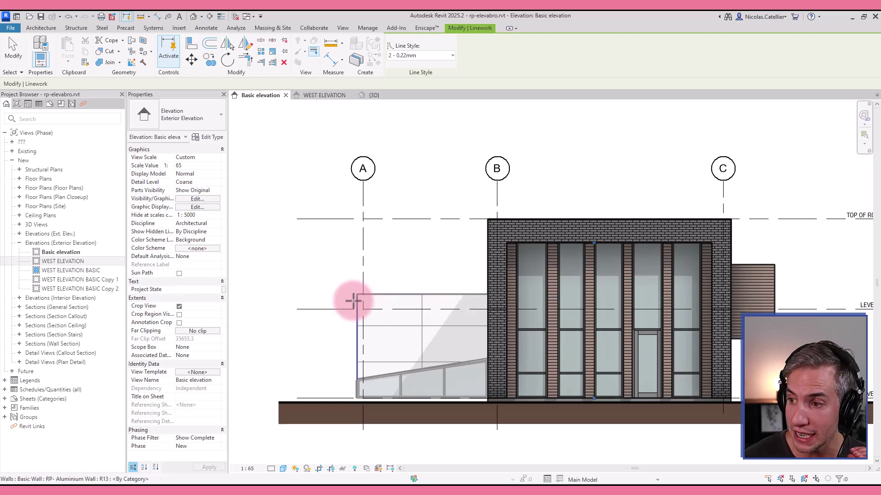
scroll(374, 294, up, 4)
scroll(386, 288, up, 2)
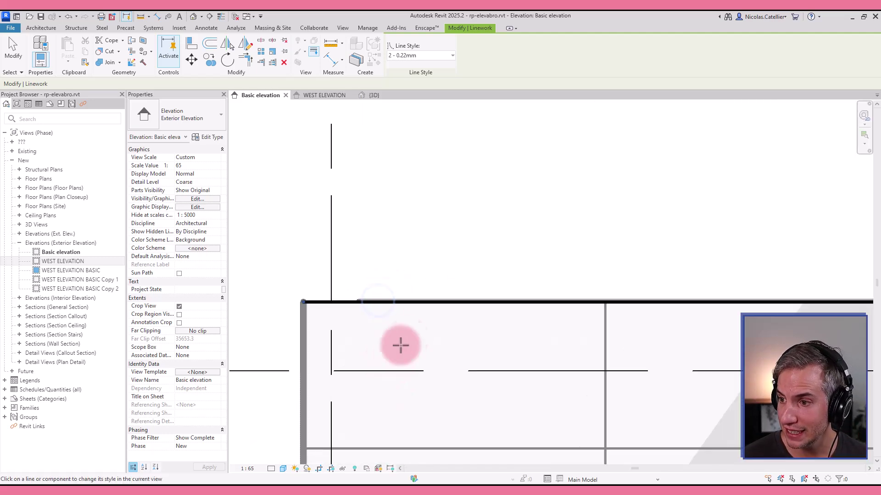
click(307, 306)
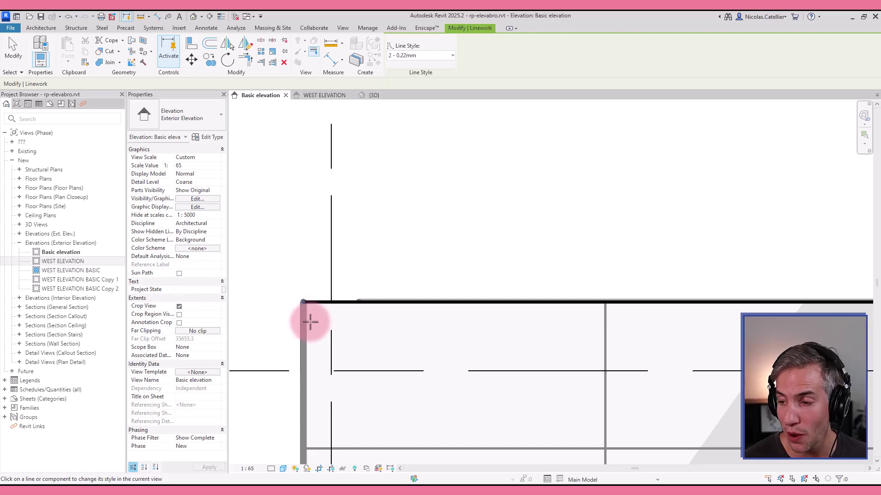
click(310, 322)
scroll(444, 220, down, 2)
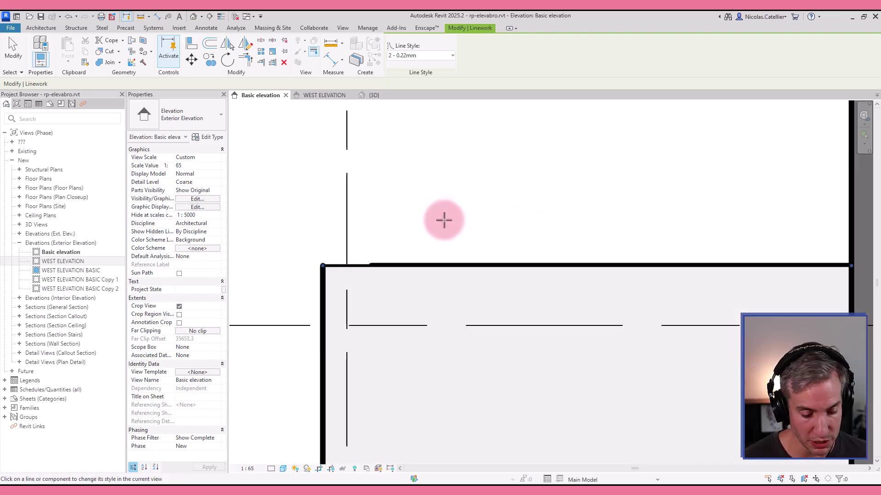
scroll(444, 220, down, 4)
key(Escape)
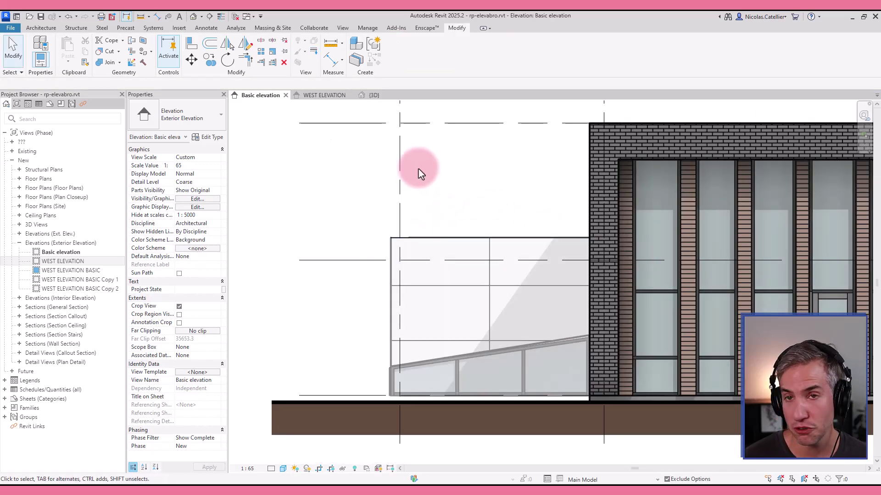
Step: Check the edited lines on the elevation and set its visual style back to Hidden Line
scroll(413, 210, down, 3)
scroll(415, 208, up, 5)
scroll(385, 305, down, 2)
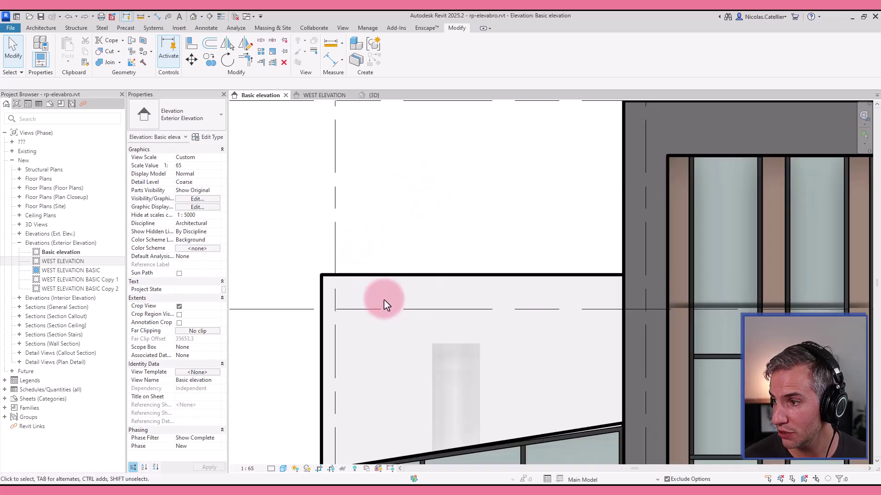
scroll(385, 305, down, 4)
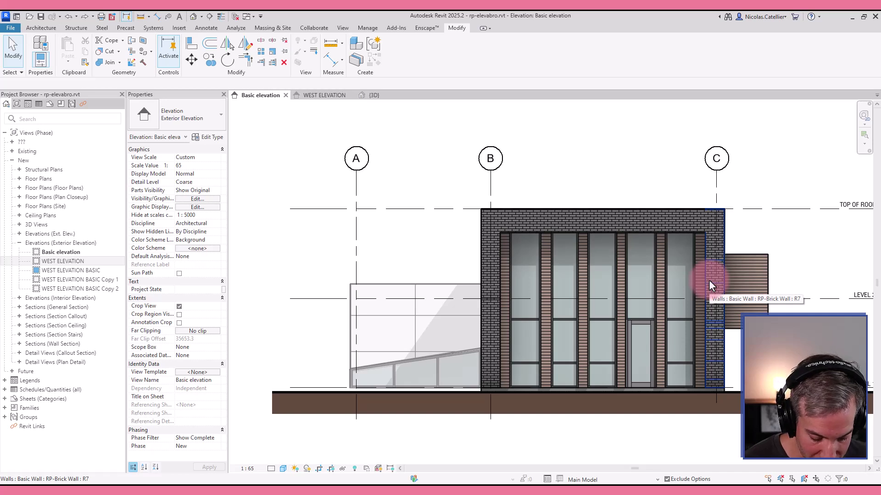
click(284, 469)
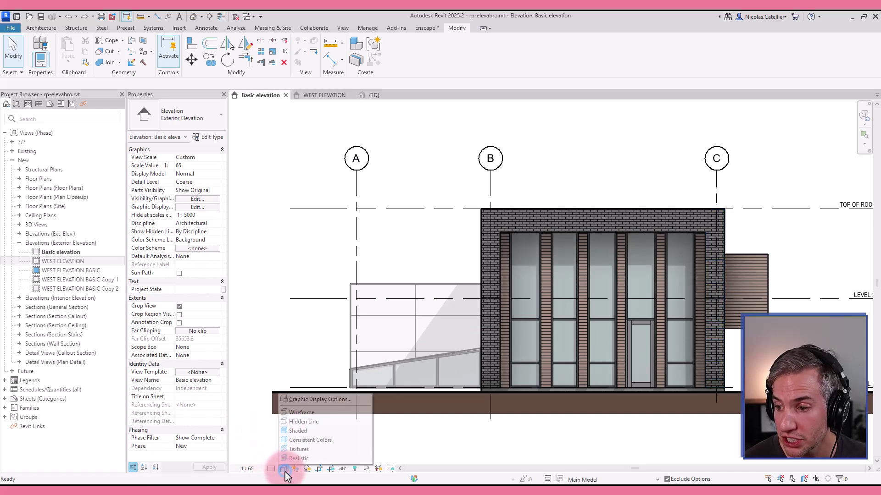
click(315, 423)
middle_drag(550, 275, 500, 271)
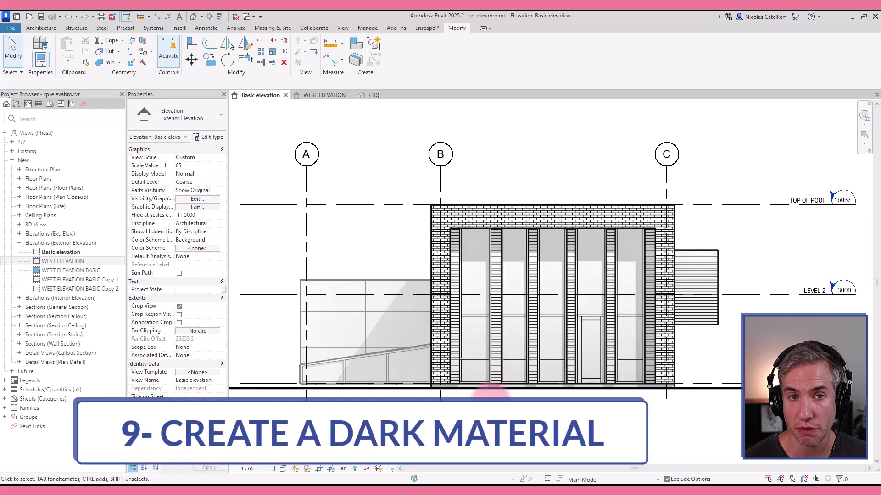
Step: Open the material of the exterior Finish 1 layer in the RP- WoodWall2 type used by the wall projecting beyond grid C
click(672, 300)
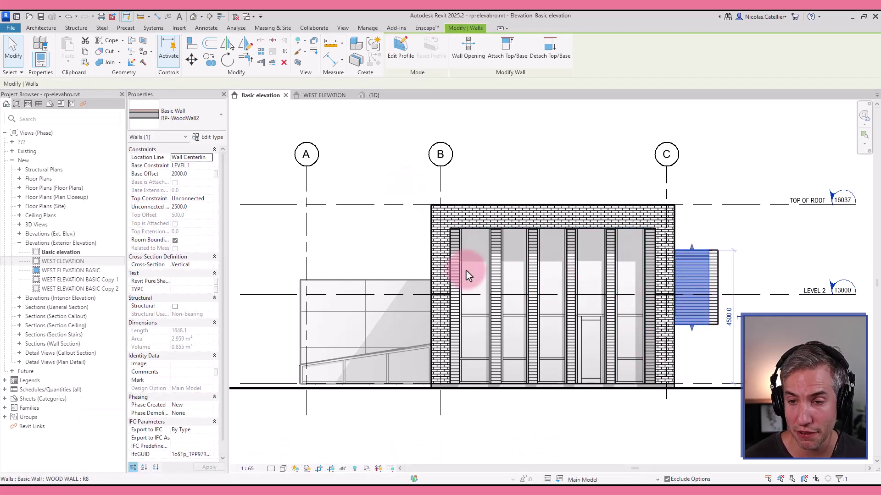
scroll(491, 259, up, 3)
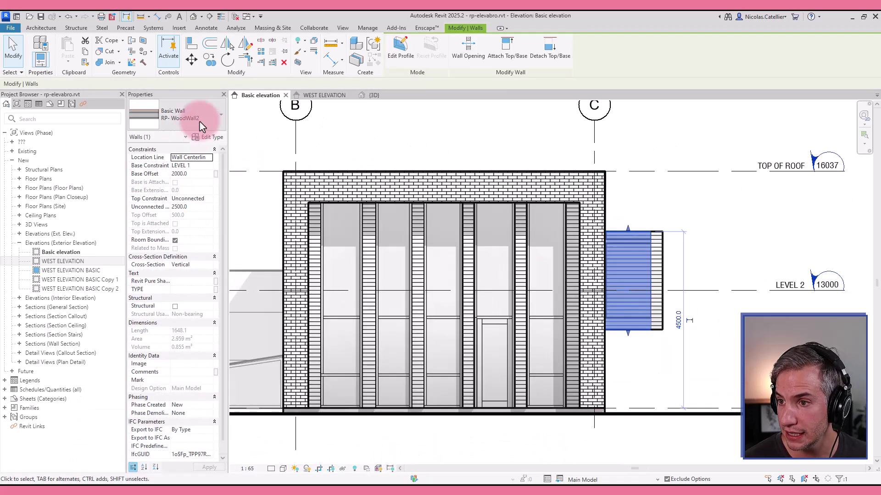
click(208, 138)
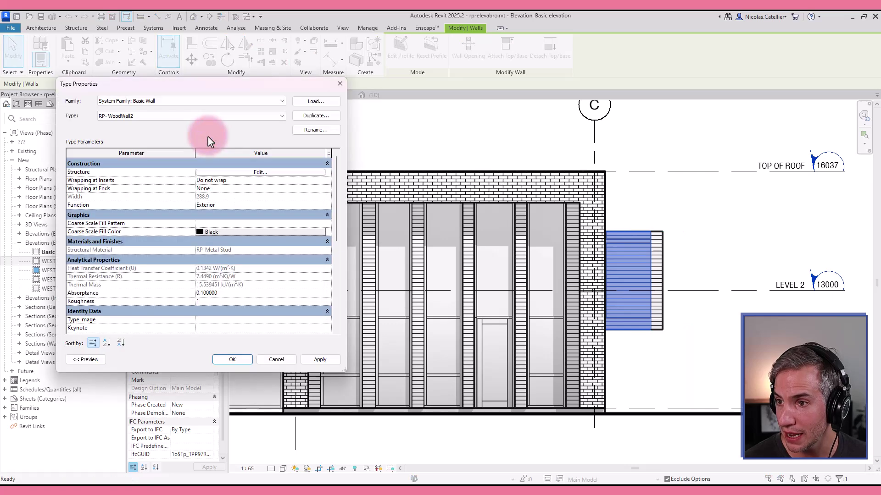
click(242, 173)
click(175, 170)
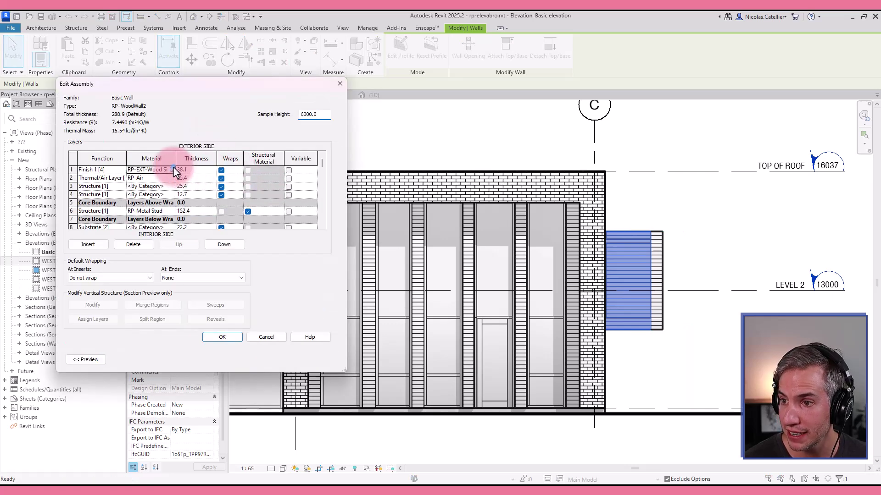
click(174, 171)
click(173, 170)
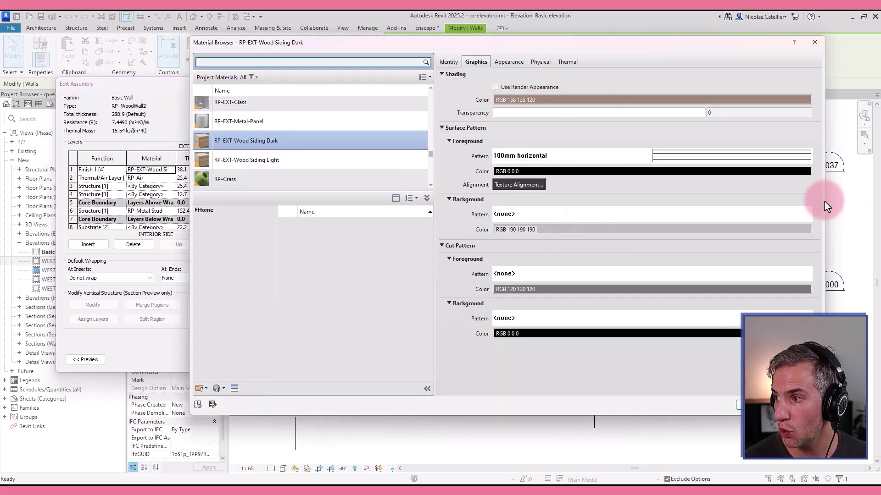
Step: Set the surface background pattern of RP-EXT-Wood Siding Dark to Solid fill and accept the wall type changes
drag(825, 208, 628, 189)
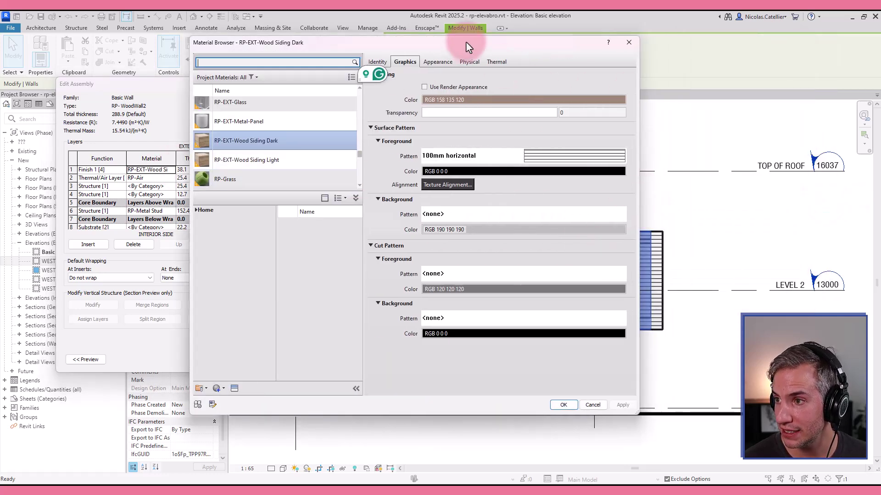
drag(466, 46, 250, 77)
click(242, 204)
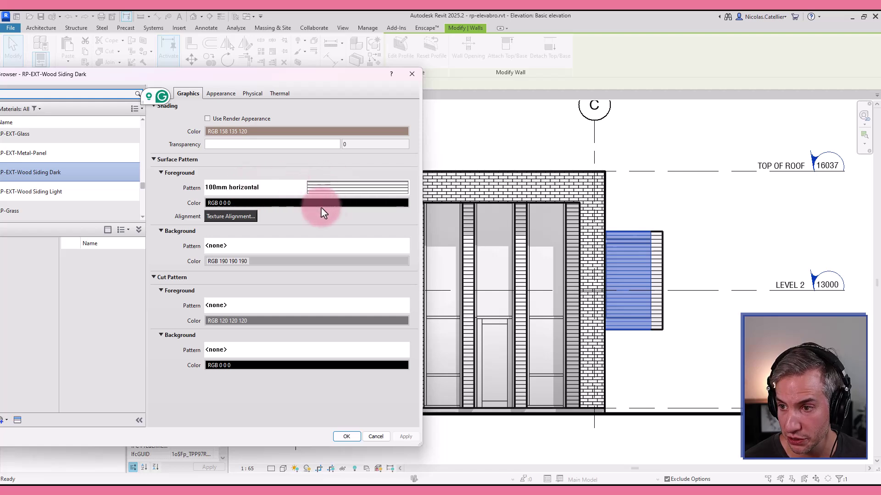
click(223, 246)
click(224, 243)
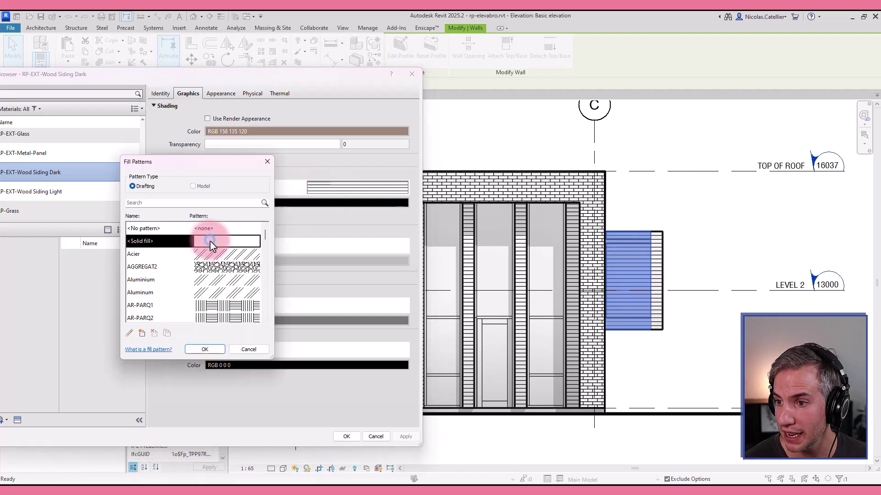
click(205, 350)
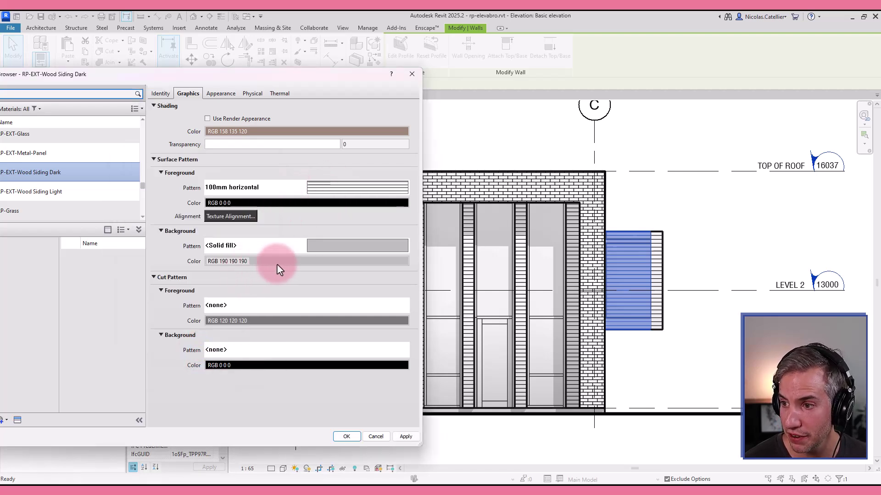
click(351, 437)
click(223, 336)
click(227, 359)
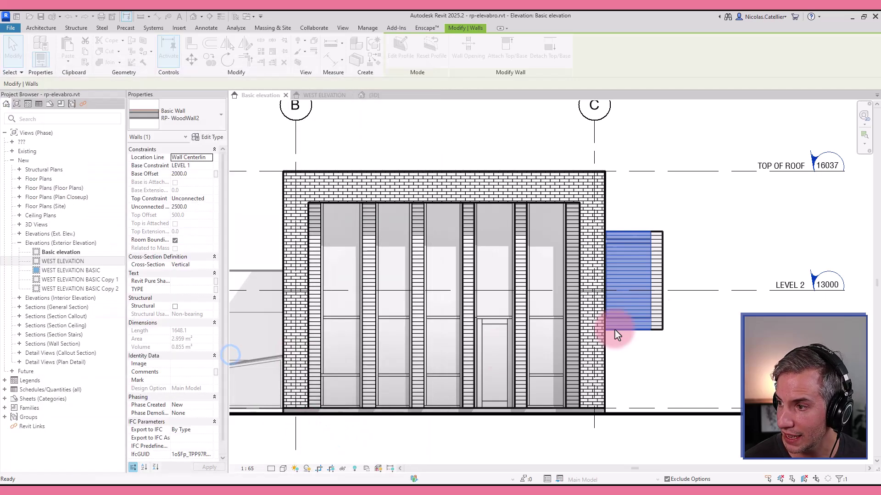
click(739, 236)
scroll(654, 284, down, 2)
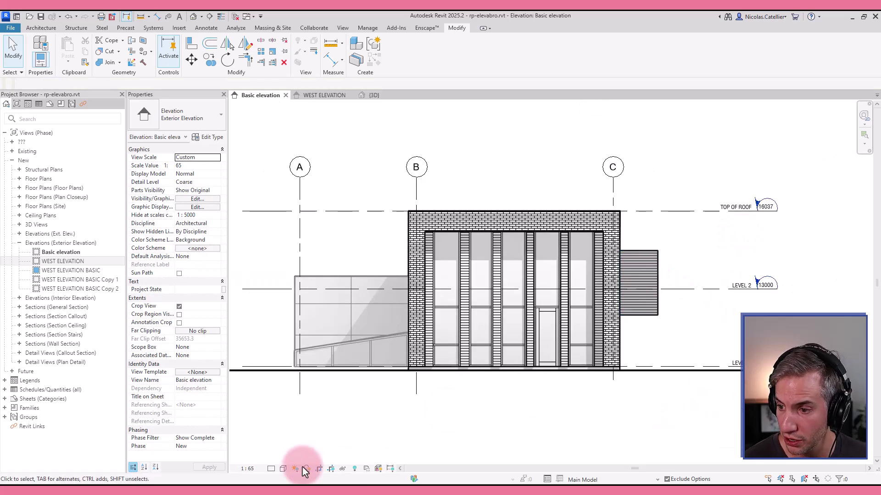
Step: Toggle Show Ambient Shadows in the elevation's Graphic Display Options and accept the settings
click(283, 468)
click(306, 400)
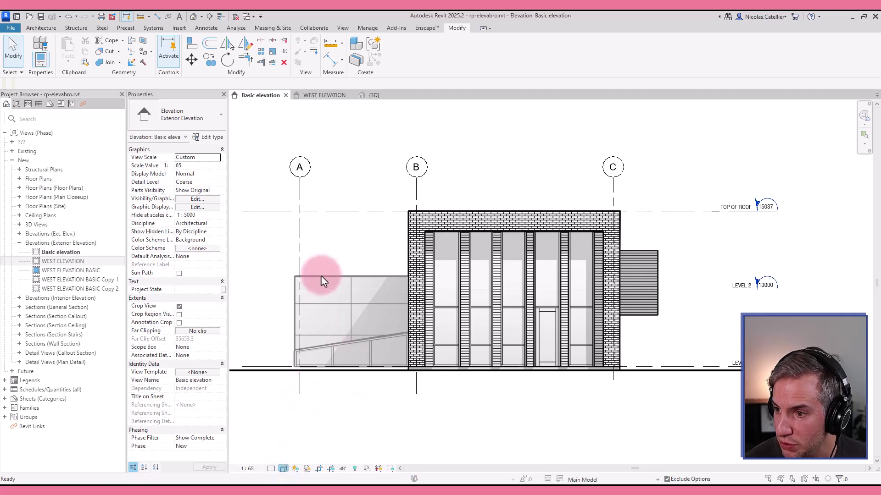
click(142, 184)
click(184, 201)
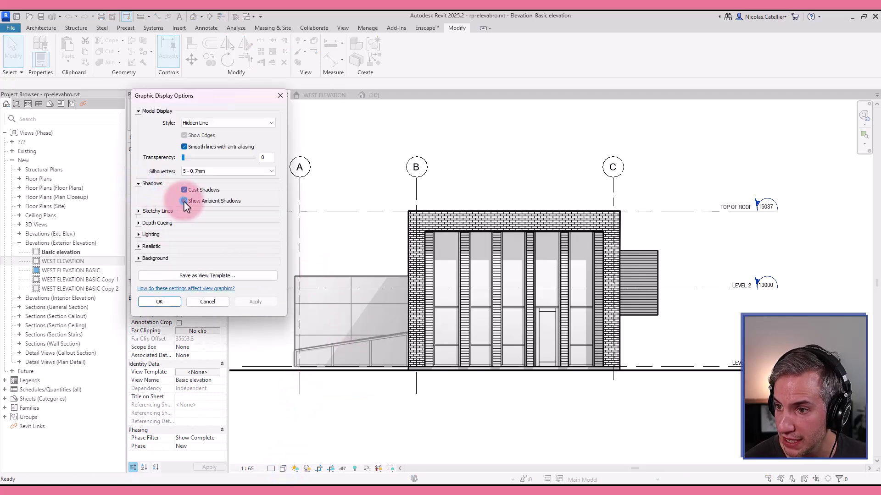
click(159, 301)
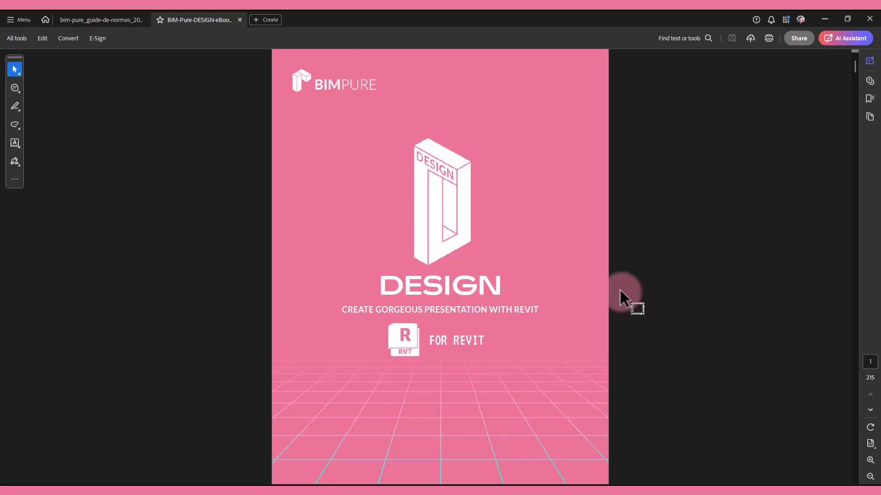
Step: Switch to the BIM Pure Design eBook in Acrobat and look over its introduction, table of contents and site plan chapter
scroll(620, 290, down, 15)
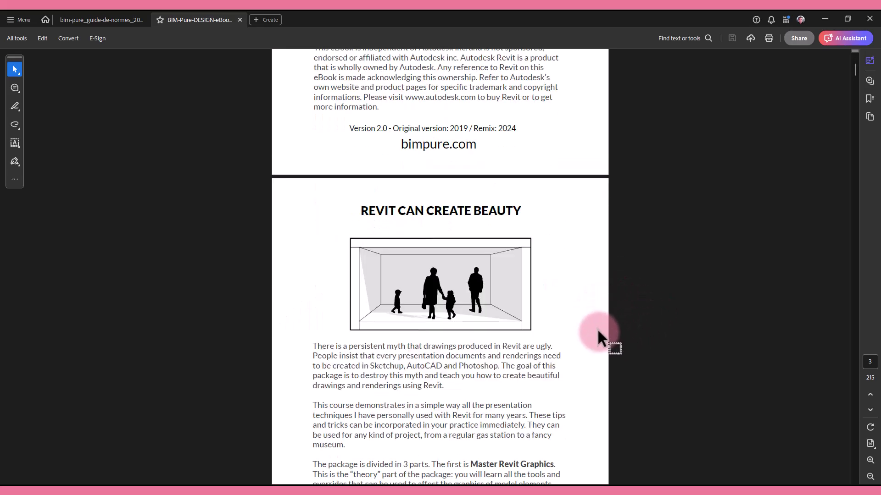
scroll(597, 337, down, 2)
scroll(593, 321, down, 9)
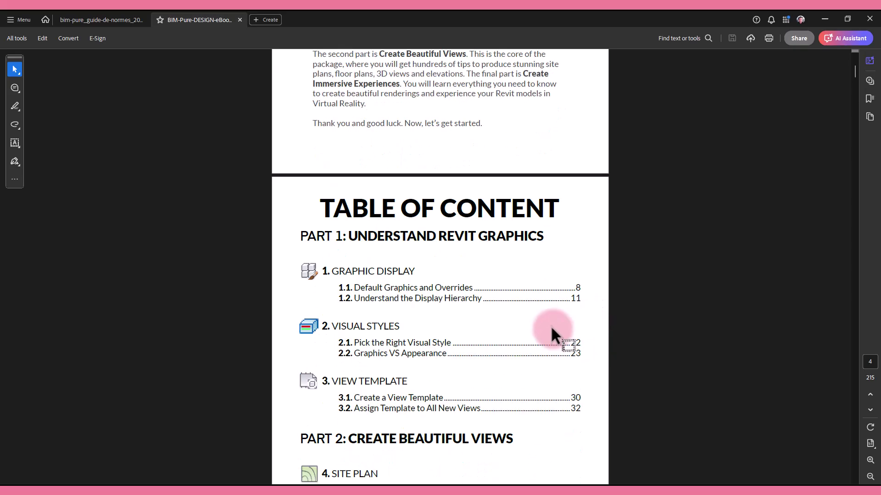
click(345, 337)
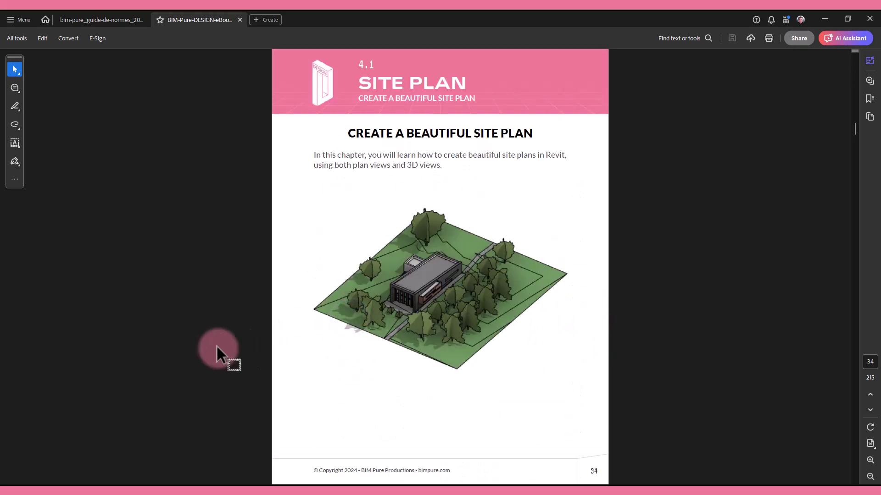
scroll(205, 346, down, 8)
scroll(203, 339, down, 5)
key(alt+Left)
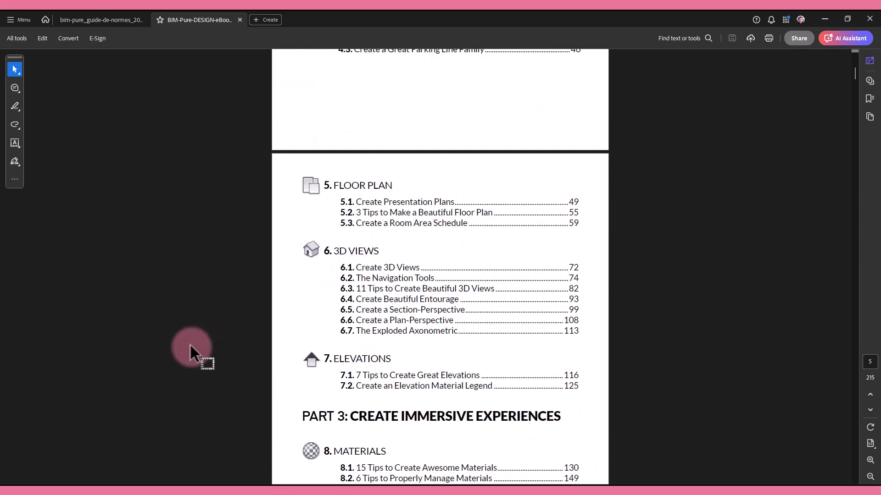
Step: Go to the eBook's section-perspective chapter 6.5 and look through its pages and the preceding entourage page
click(400, 316)
click(146, 331)
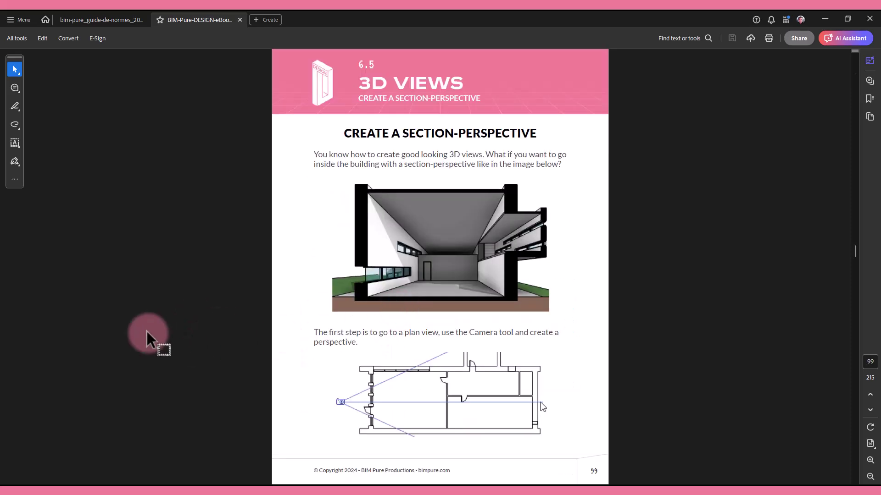
scroll(146, 332, up, 10)
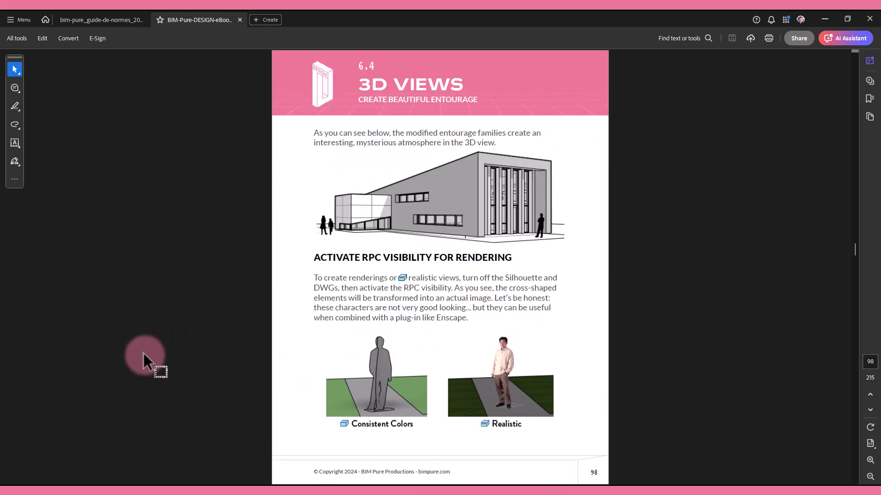
scroll(143, 353, down, 20)
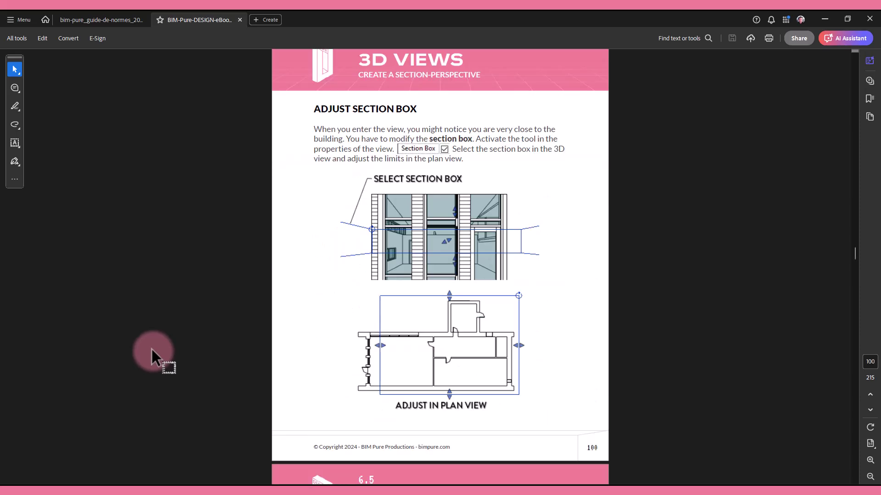
scroll(150, 347, down, 20)
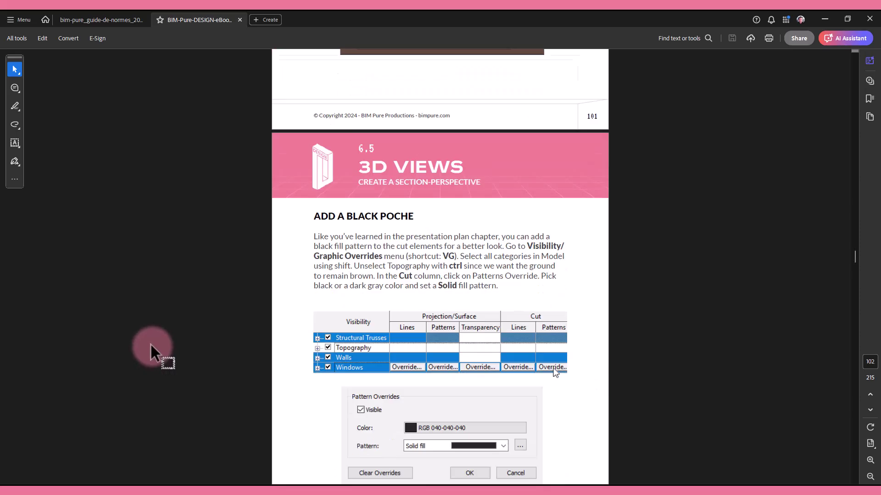
scroll(149, 344, down, 12)
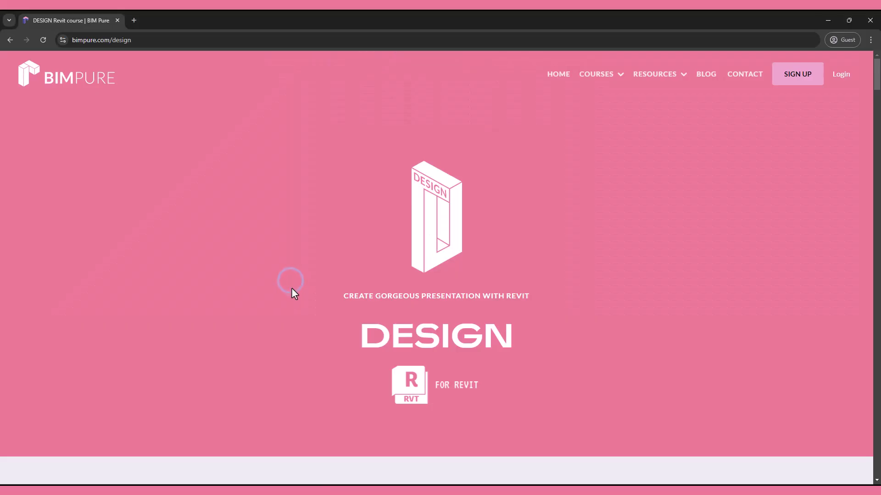
Step: Switch to the browser page bimpure.com/design and look over the Design course description
scroll(294, 298, down, 10)
scroll(289, 330, down, 6)
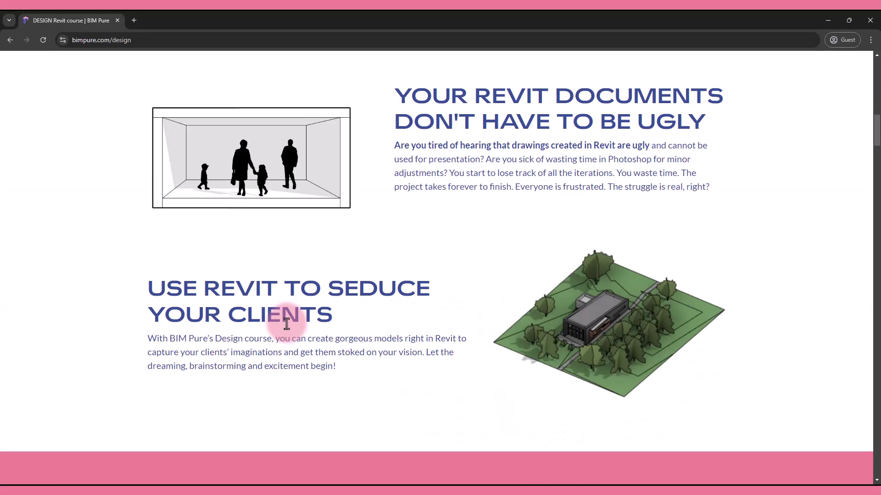